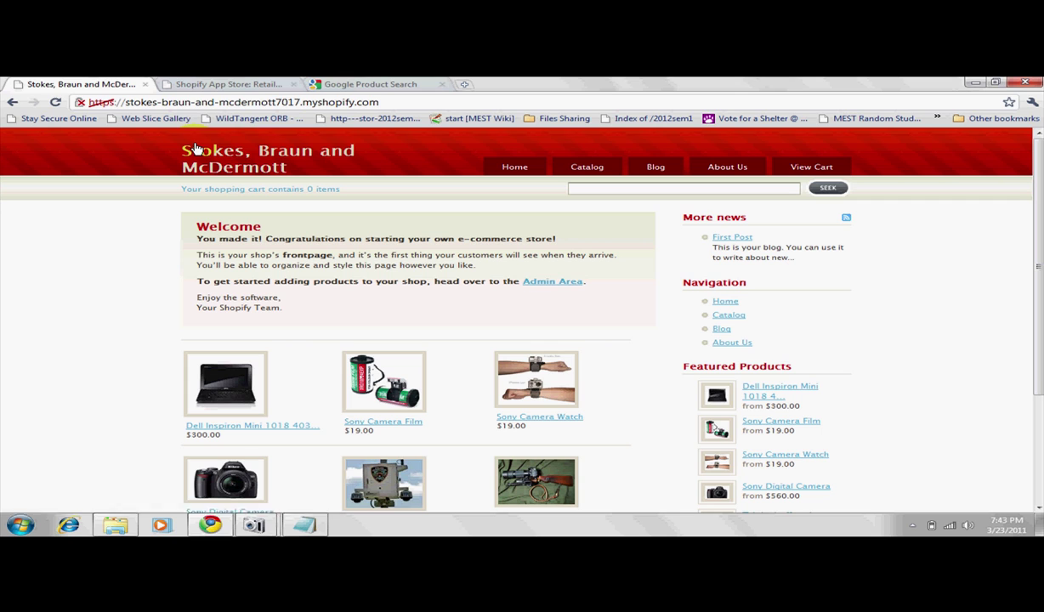
Step: Switch to the RetailTower page in the Shopify App Store and start installing the app
{"action": "left_click", "coordinate": [210, 85]}
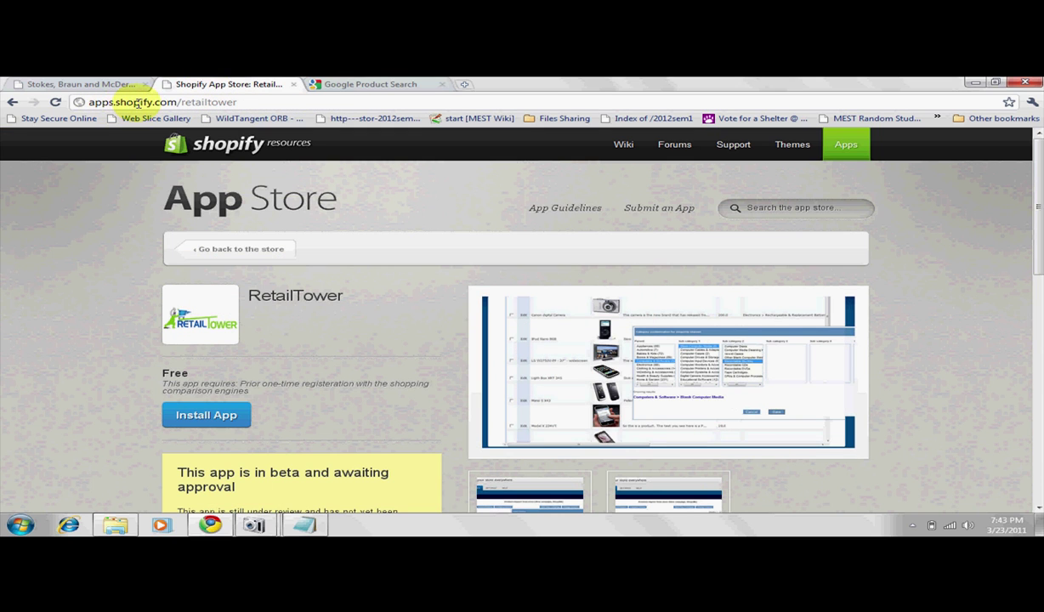
{"action": "left_click", "coordinate": [245, 104]}
{"action": "left_click", "coordinate": [245, 104]}
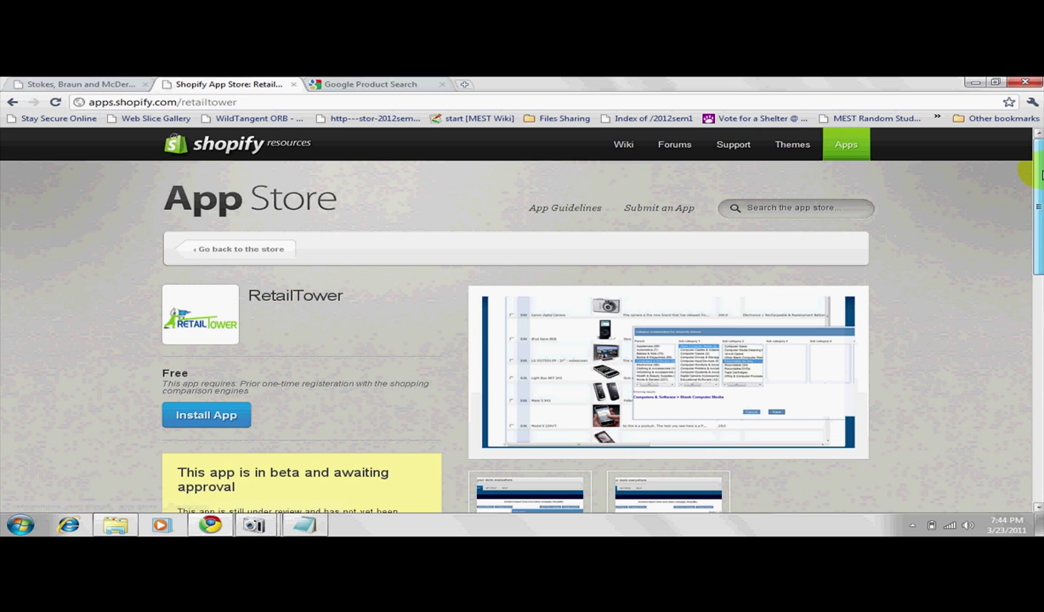
{"action": "mouse_move", "coordinate": [1039, 166]}
{"action": "left_mouse_down"}
{"action": "mouse_move", "coordinate": [1038, 403]}
{"action": "mouse_move", "coordinate": [1033, 157]}
{"action": "left_mouse_up"}
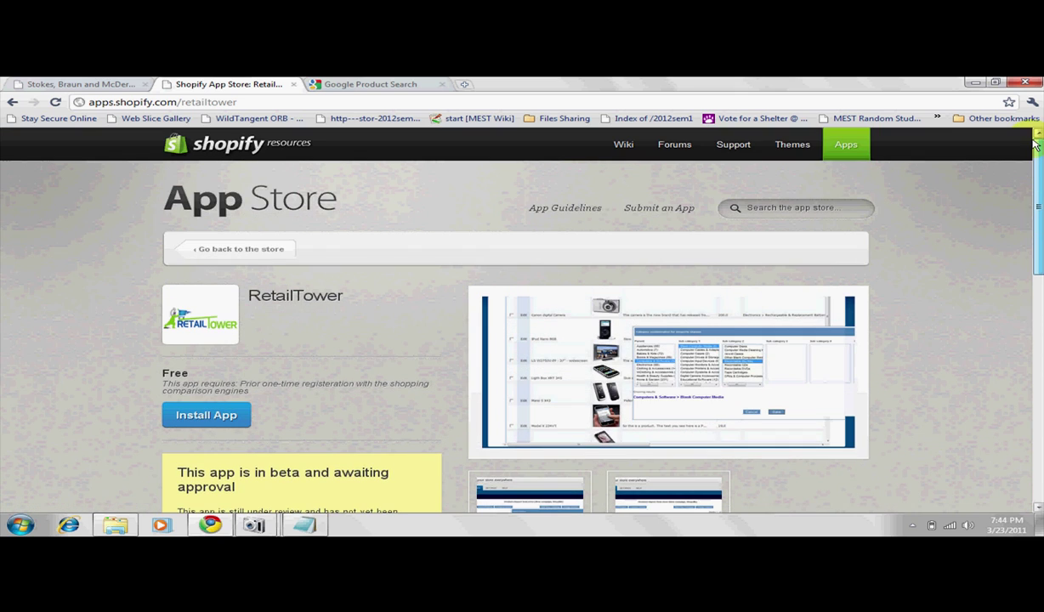
{"action": "left_click", "coordinate": [226, 414]}
Step: Copy the demo store's myshopify.com URL into the app's store login prompt, log in and approve the RetailTower installation
{"action": "left_click", "coordinate": [106, 85]}
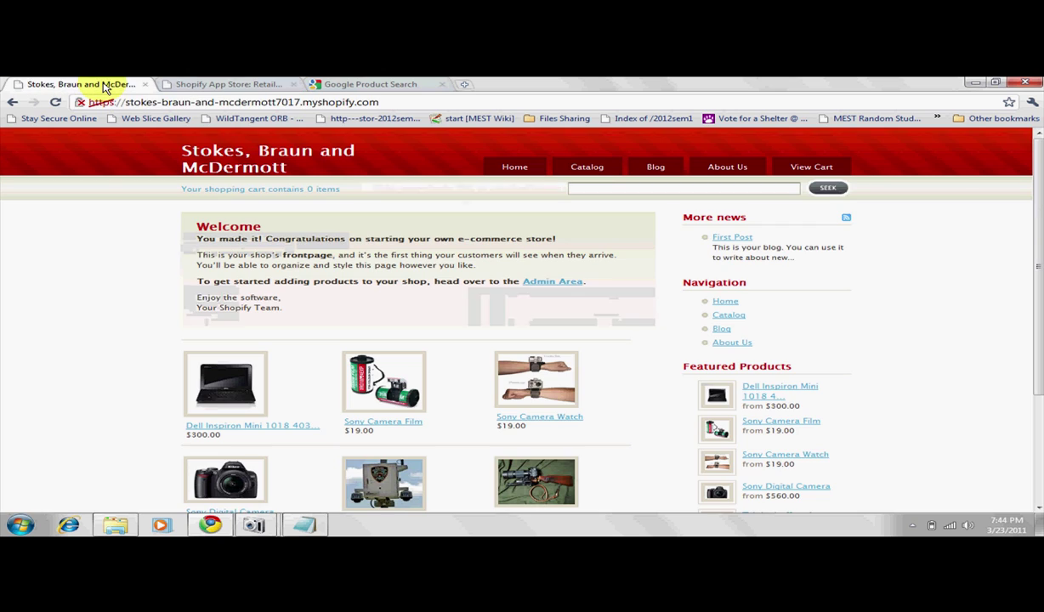
{"action": "left_click", "coordinate": [162, 102]}
{"action": "key", "text": "ctrl+c"}
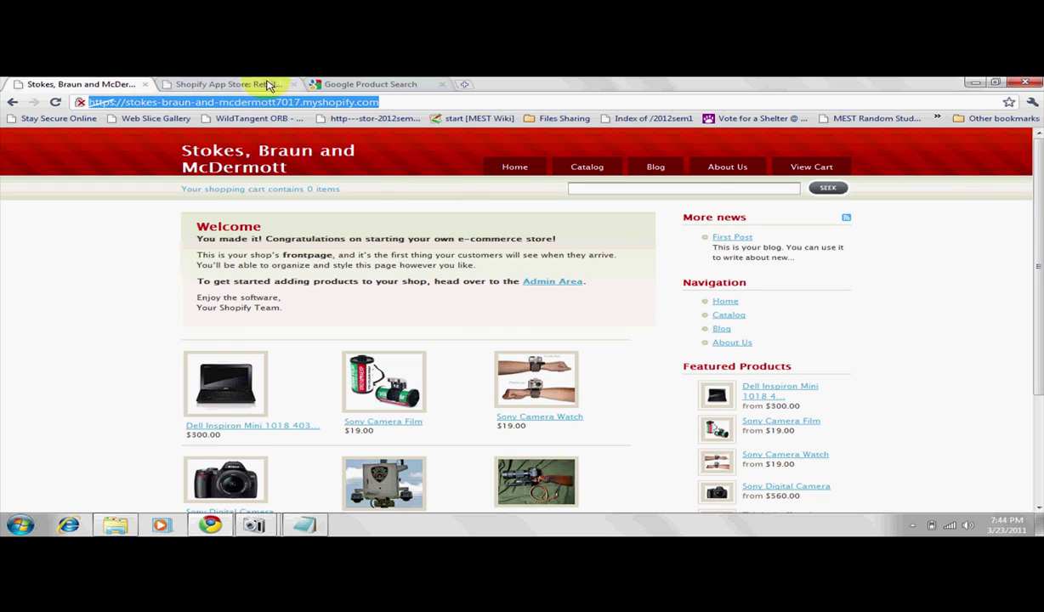
{"action": "left_click", "coordinate": [266, 85]}
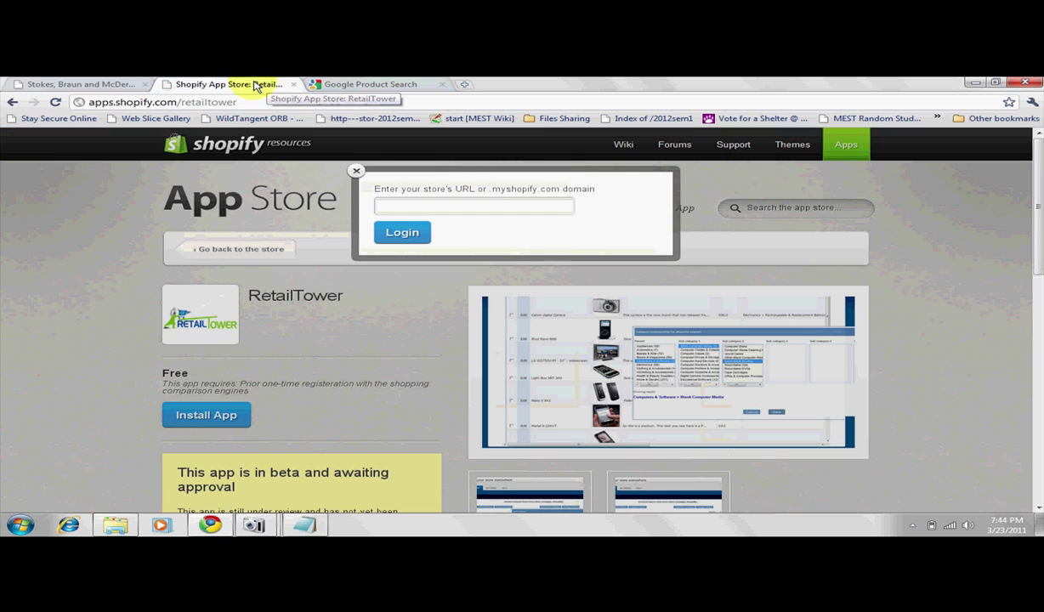
{"action": "left_click", "coordinate": [423, 204]}
{"action": "key", "text": "ctrl+v"}
{"action": "left_click", "coordinate": [402, 234]}
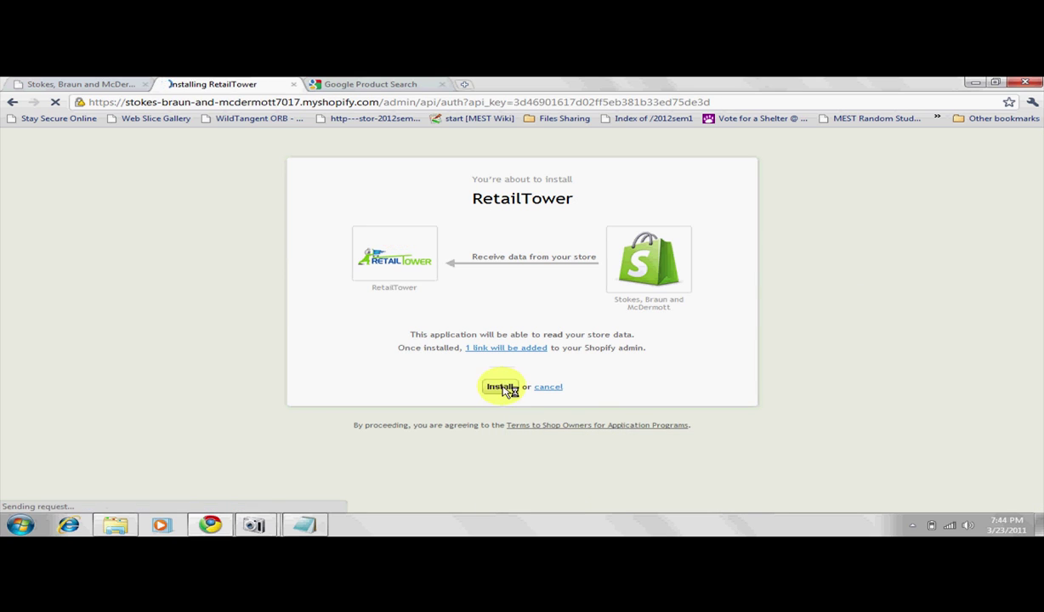
{"action": "left_click", "coordinate": [499, 389]}
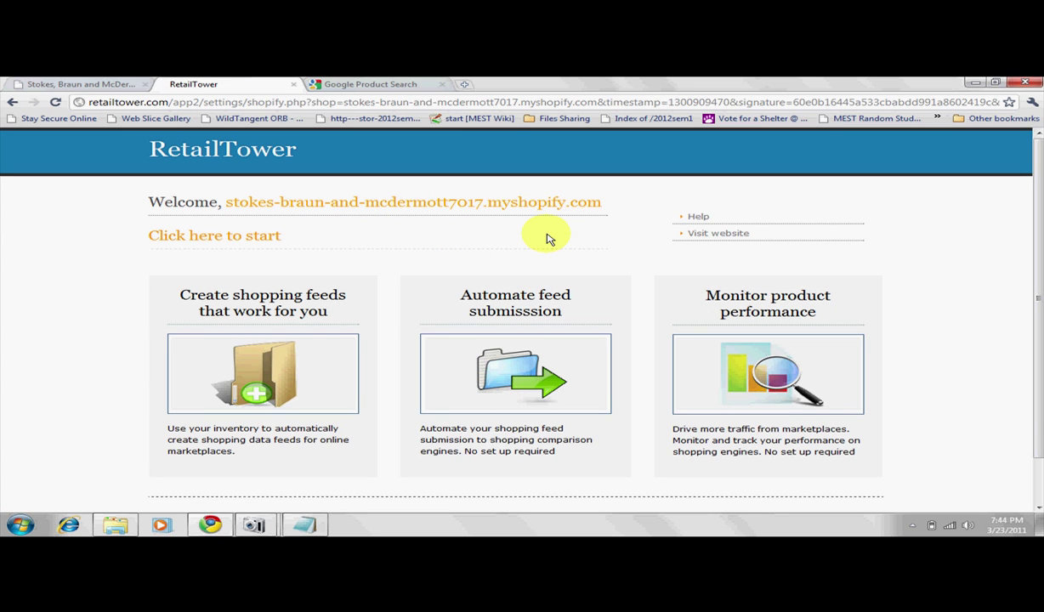
Step: Start RetailTower from its welcome page and look through the Help section's step-by-step guides and live support
{"action": "left_click", "coordinate": [231, 239]}
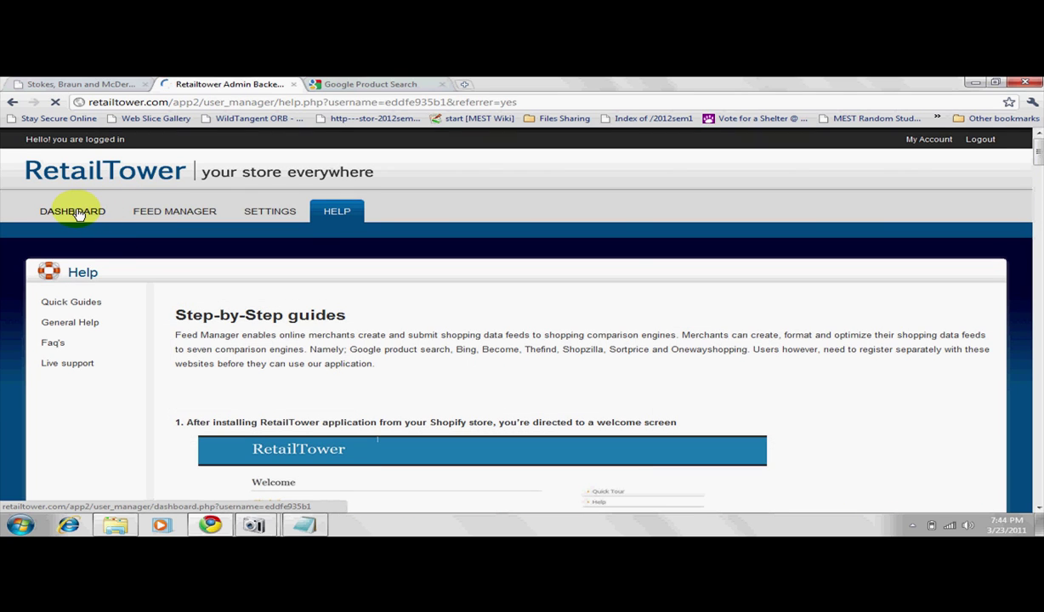
{"action": "left_click", "coordinate": [329, 219]}
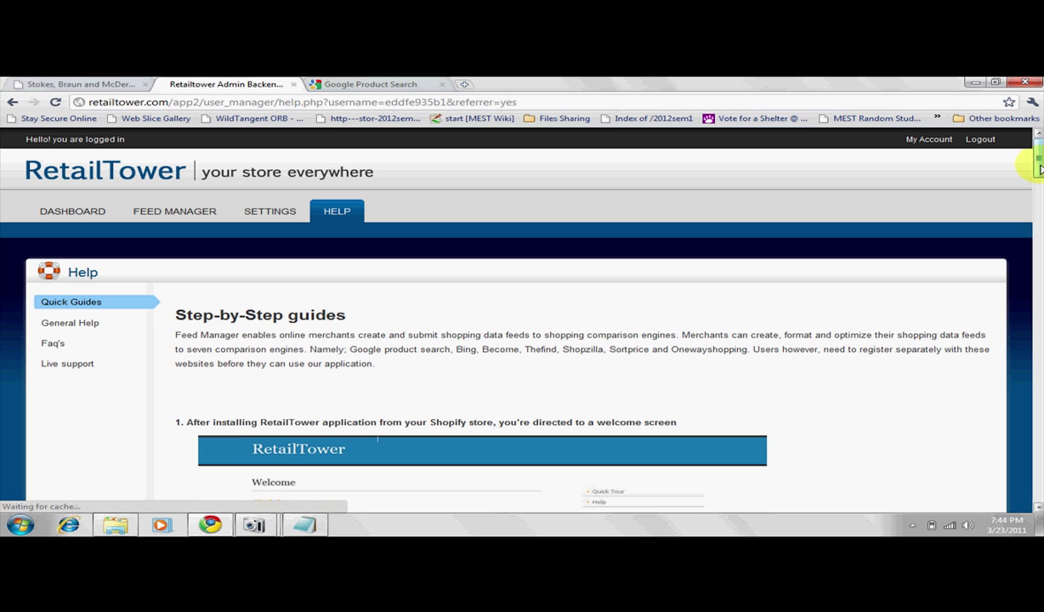
{"action": "left_click_drag", "start_coordinate": [1038, 169], "coordinate": [405, 260]}
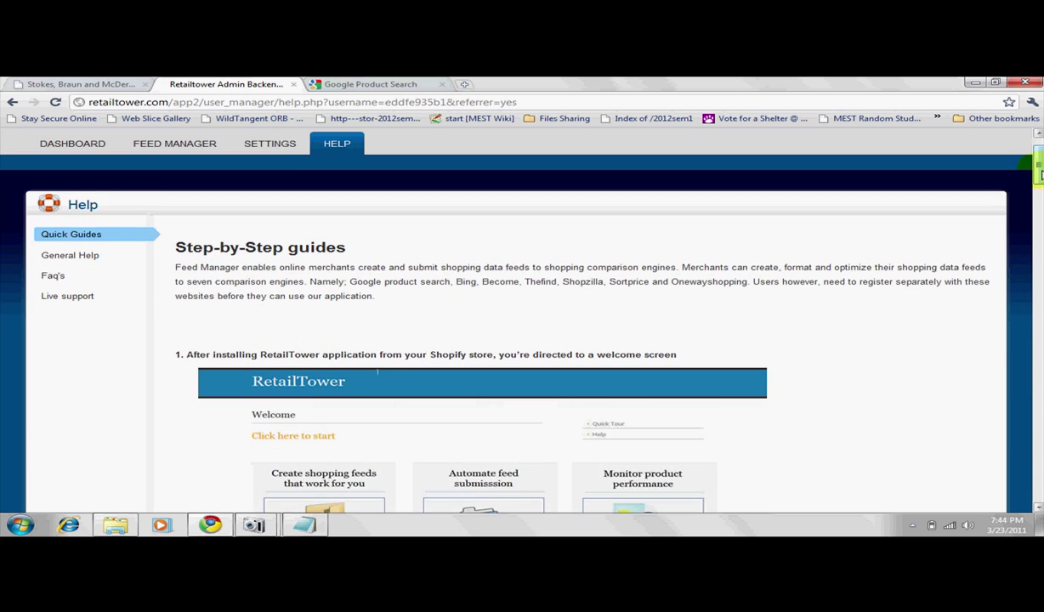
{"action": "left_click", "coordinate": [72, 300]}
{"action": "left_click", "coordinate": [292, 313]}
{"action": "left_click", "coordinate": [213, 314]}
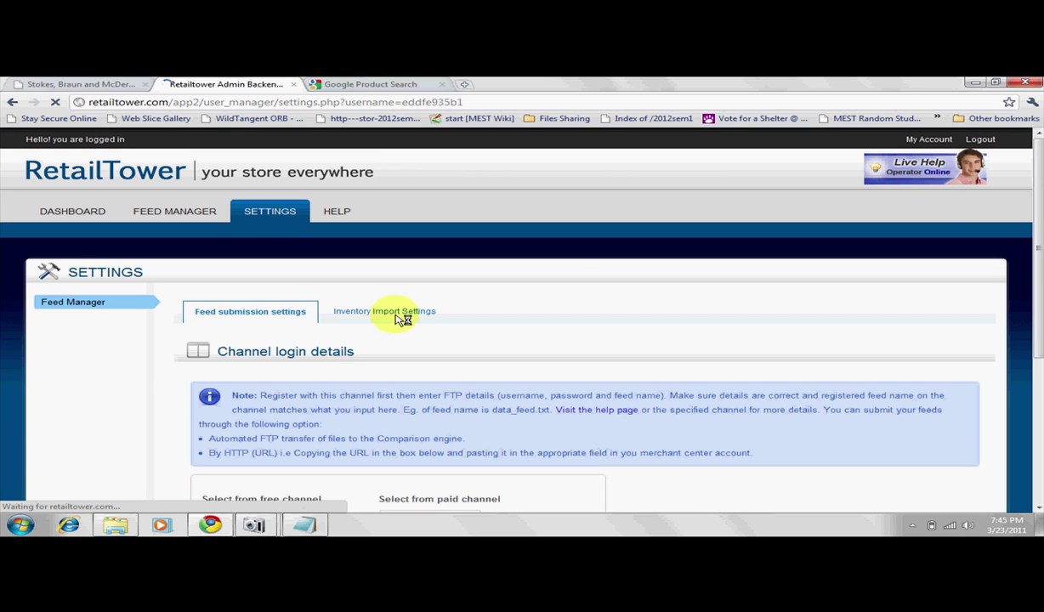
Step: Select Google as the free channel in the feed submission settings and bring its FTP login fields into view
{"action": "scroll", "coordinate": [473, 259], "scroll_direction": "down", "scroll_amount": 3}
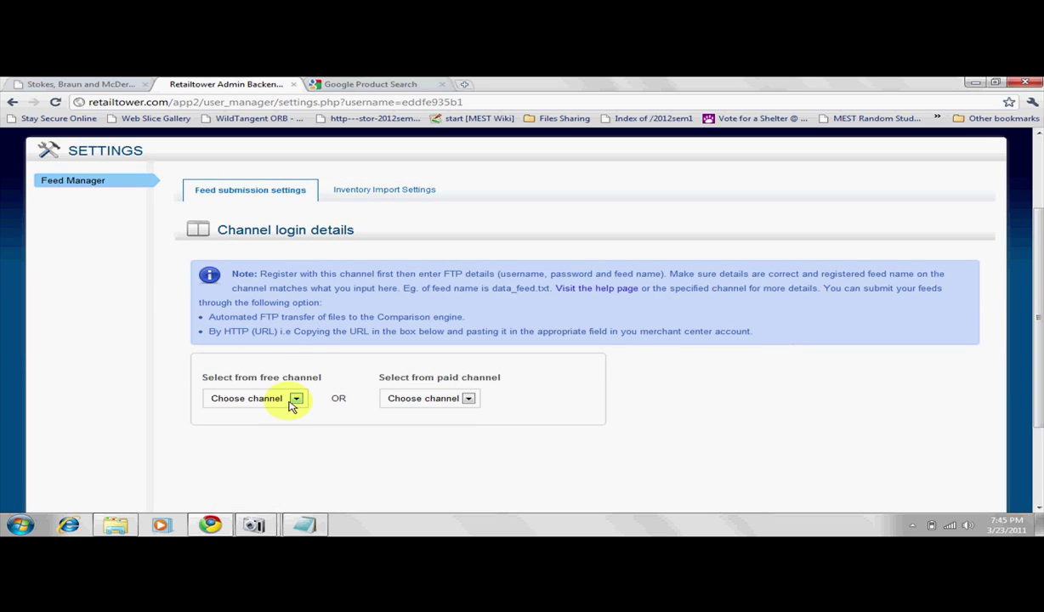
{"action": "left_click", "coordinate": [295, 399]}
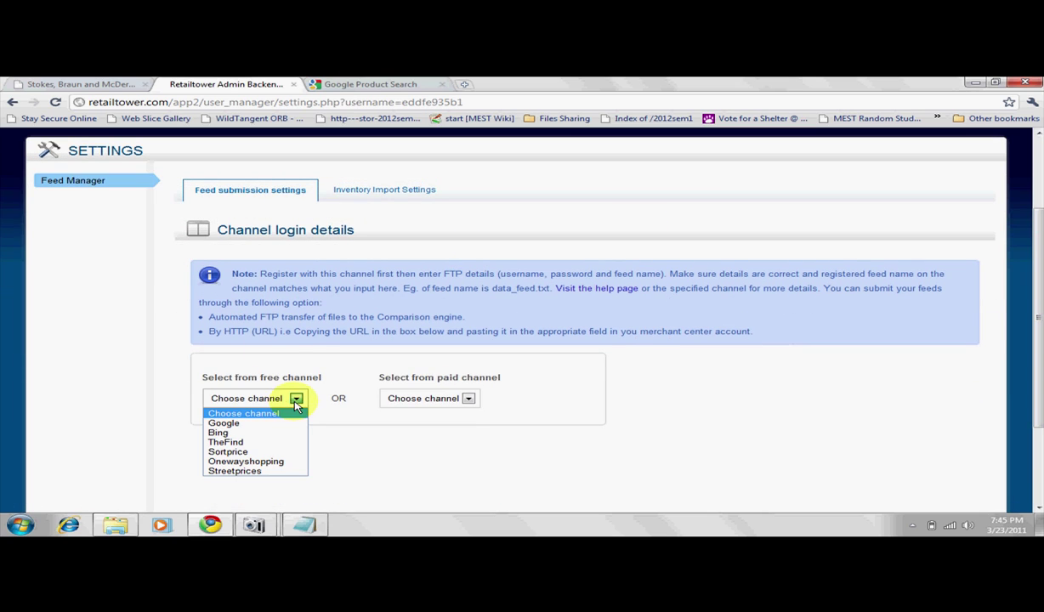
{"action": "left_click", "coordinate": [289, 442]}
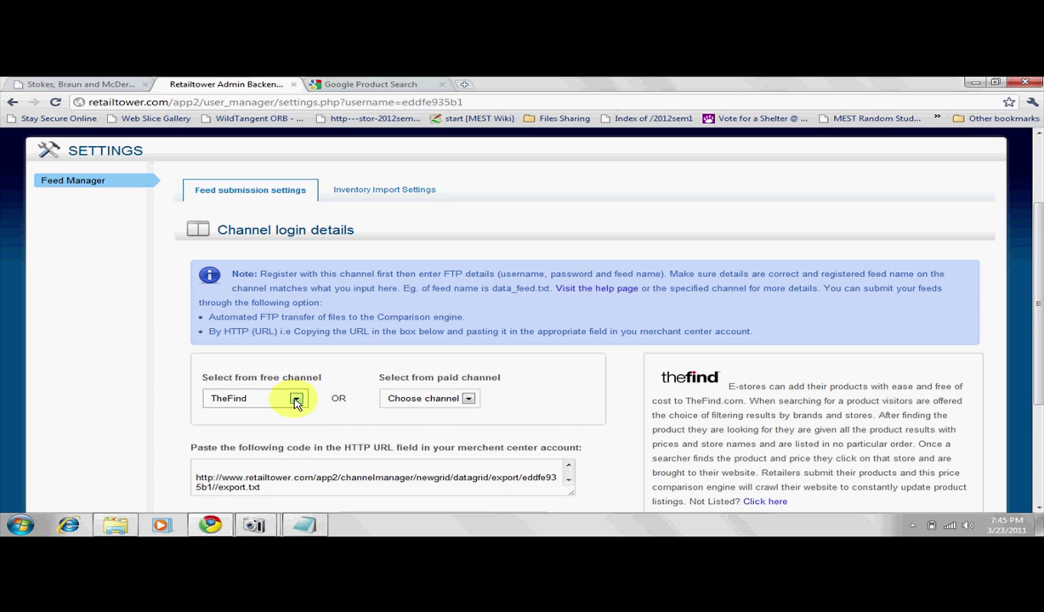
{"action": "left_click", "coordinate": [295, 398]}
{"action": "left_click", "coordinate": [289, 413]}
{"action": "left_click", "coordinate": [295, 398]}
{"action": "left_click", "coordinate": [289, 423]}
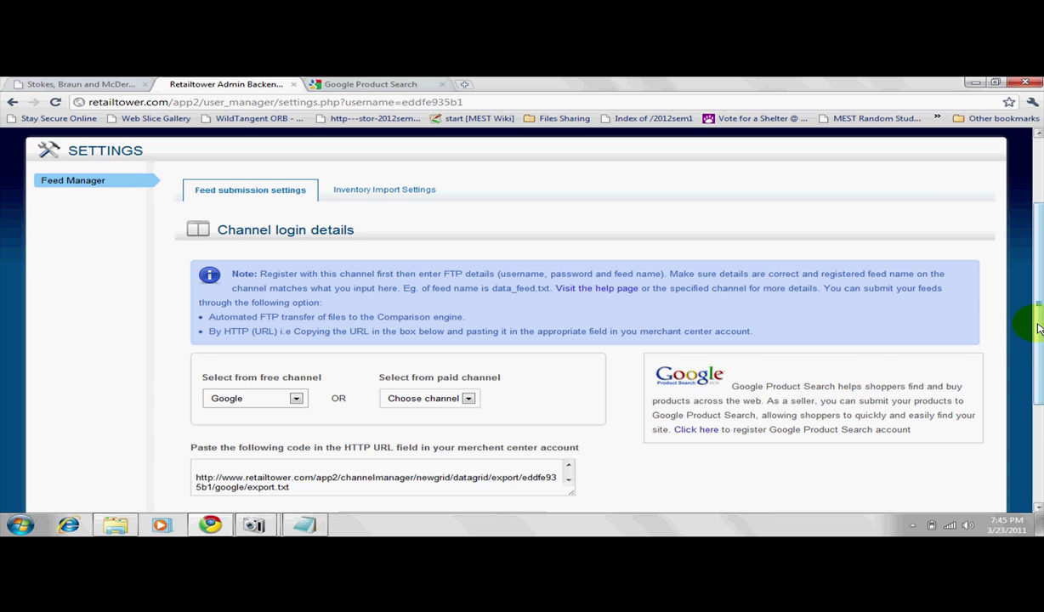
{"action": "left_click_drag", "start_coordinate": [1037, 326], "coordinate": [1037, 400]}
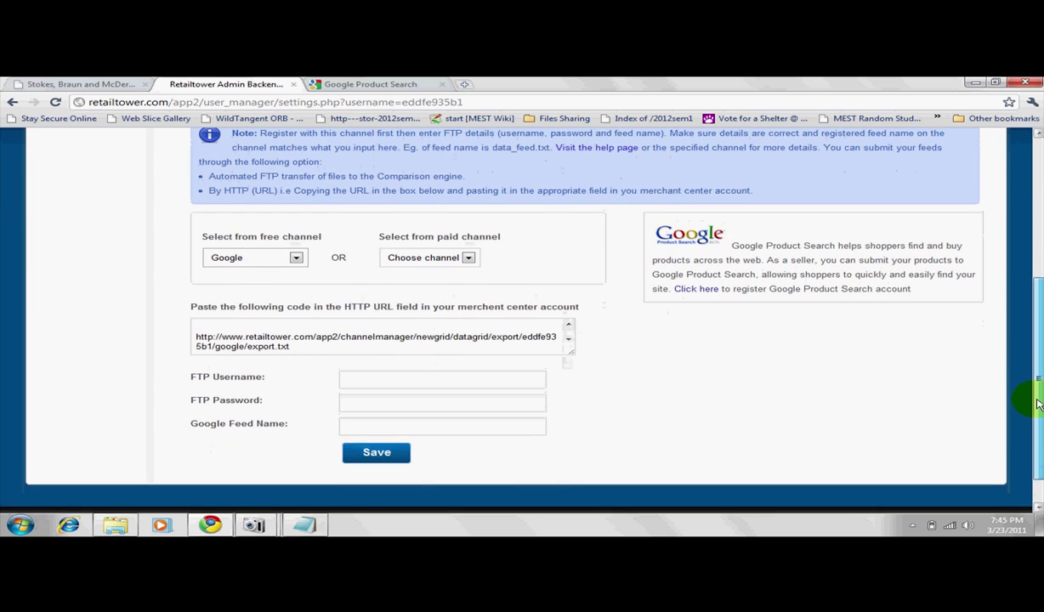
{"action": "left_click", "coordinate": [295, 257]}
{"action": "left_click", "coordinate": [295, 263]}
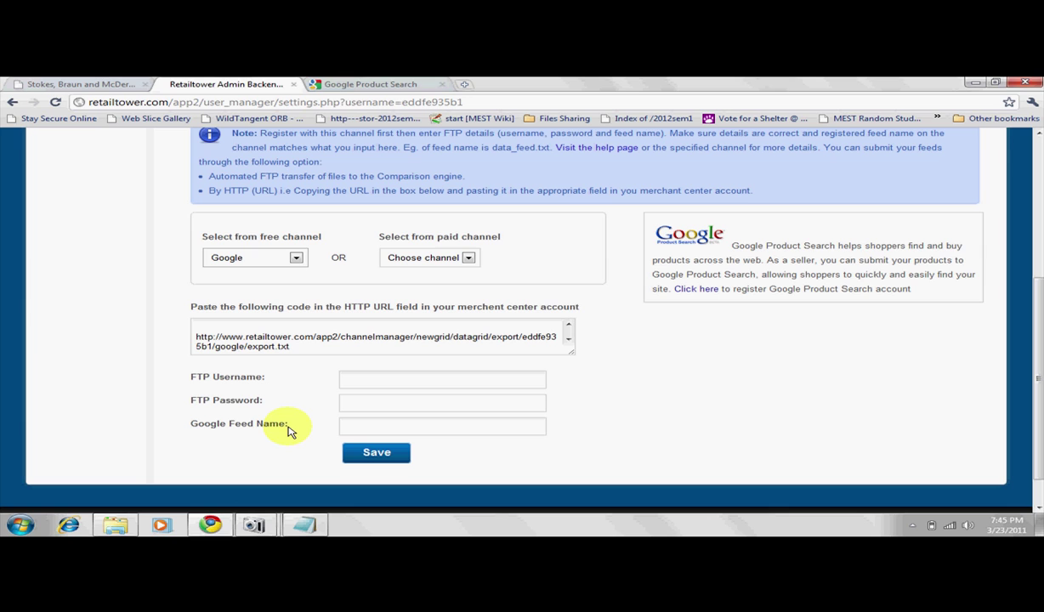
Step: Start a new data feed from Google Product Search's merchant information page and enter data_feed.txt as its filename
{"action": "left_click", "coordinate": [351, 83]}
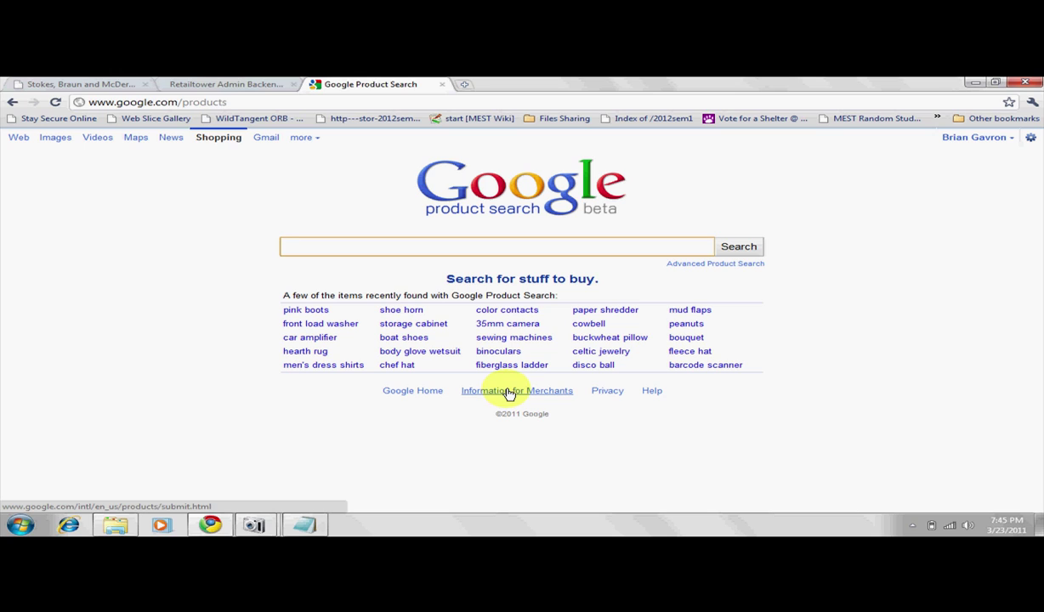
{"action": "left_click", "coordinate": [509, 391]}
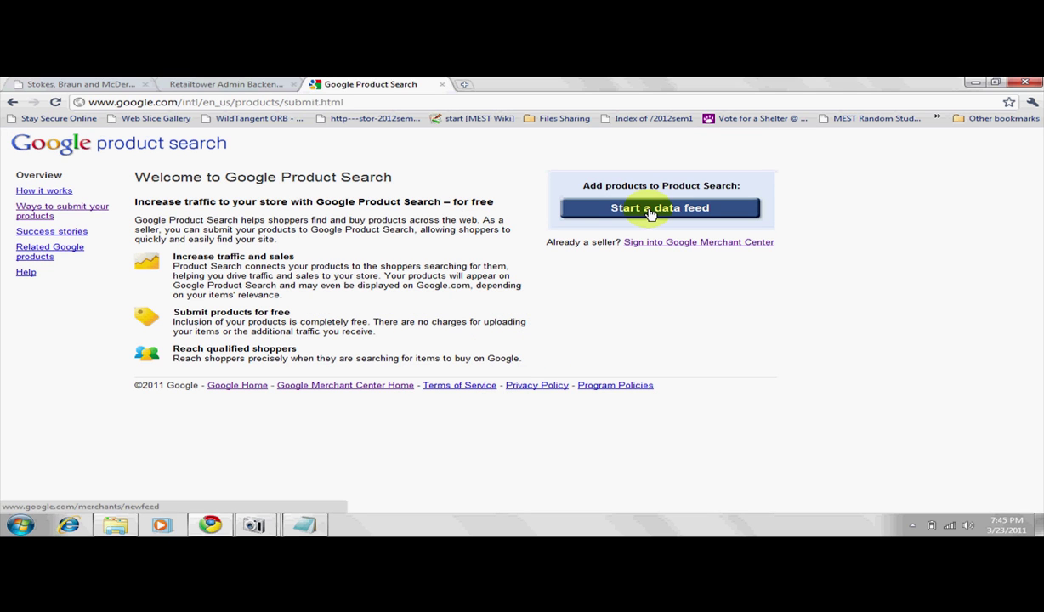
{"action": "left_click", "coordinate": [650, 213]}
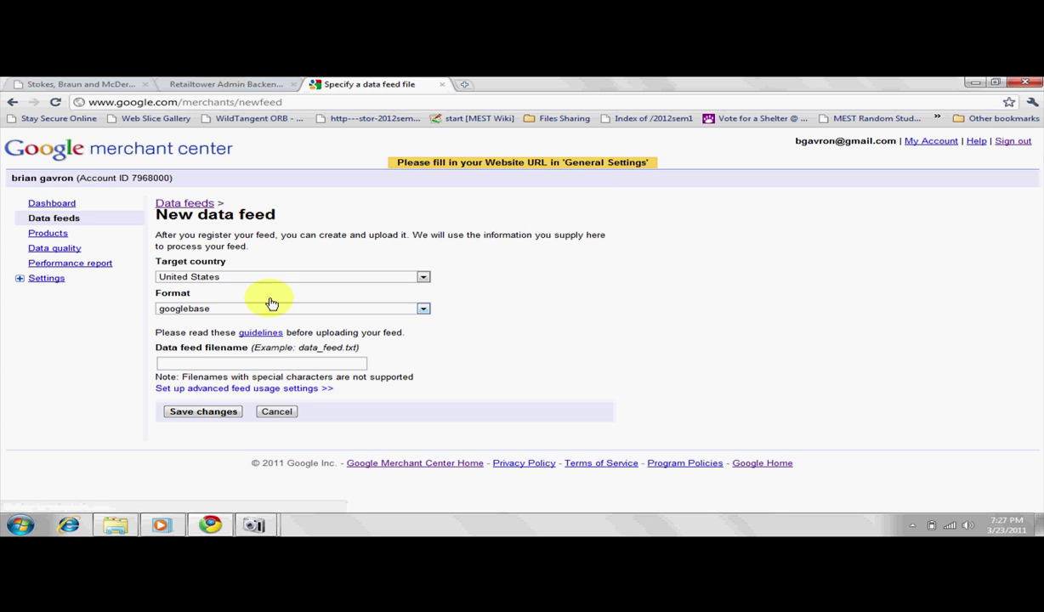
{"action": "left_click", "coordinate": [234, 362]}
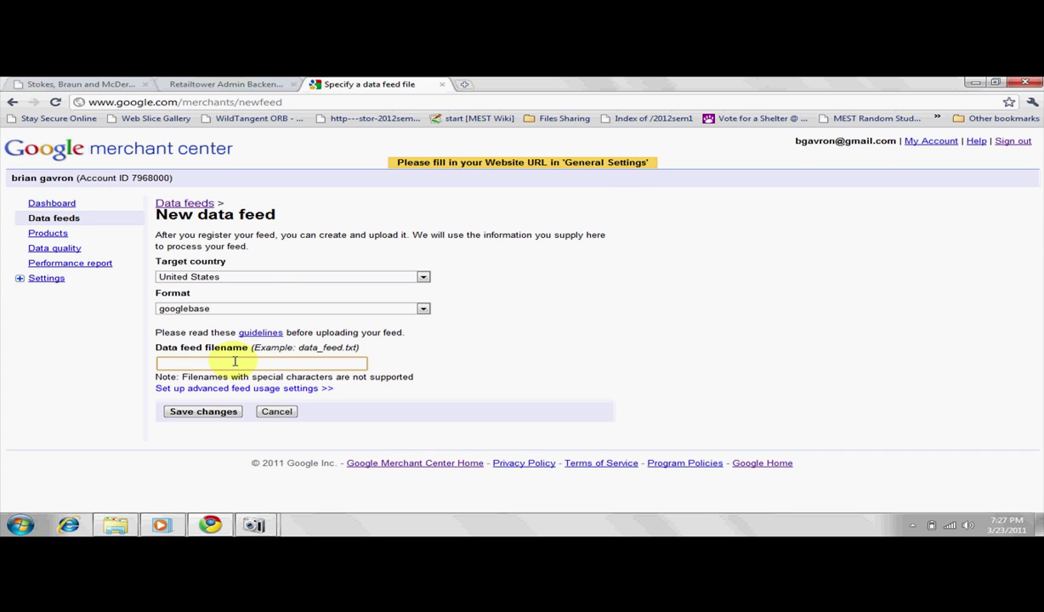
{"action": "type", "text": "d"}
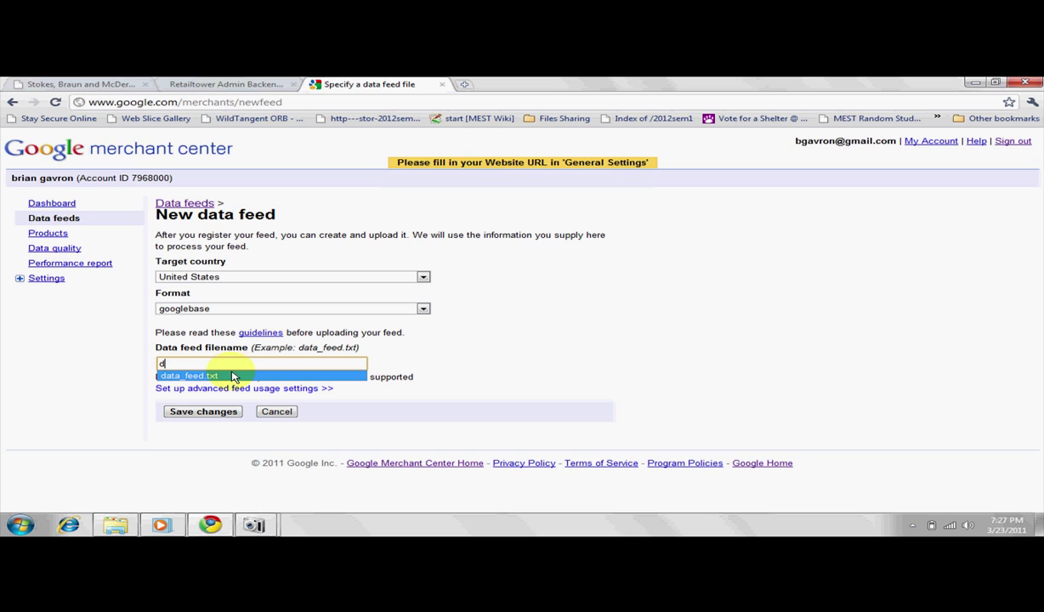
{"action": "left_click", "coordinate": [234, 376]}
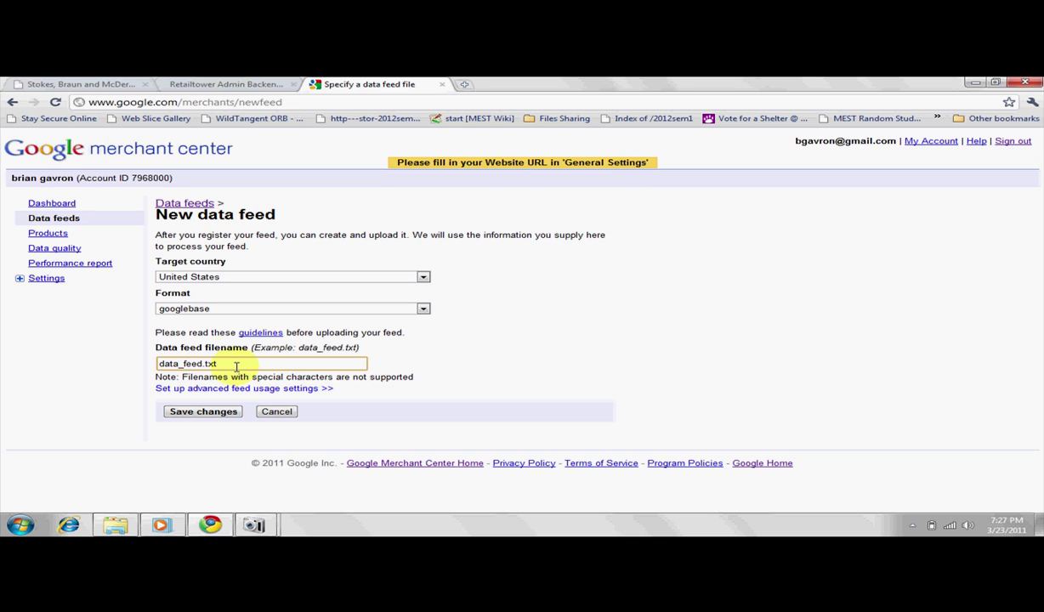
Step: Open the Merchant Center FTP settings, enter and retype the FTP account password, and save the changes
{"action": "left_click", "coordinate": [19, 278]}
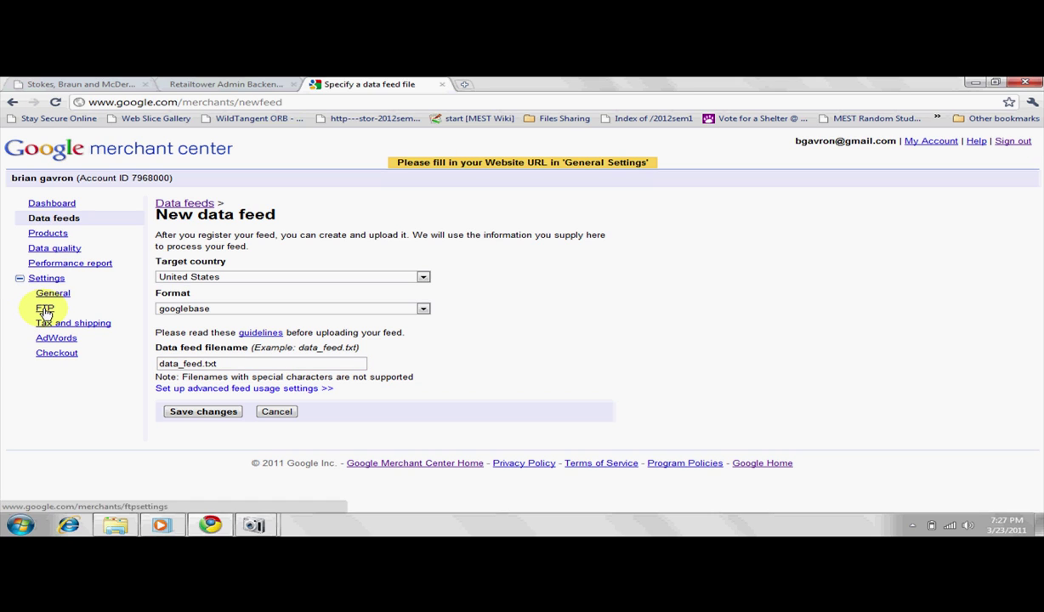
{"action": "left_click", "coordinate": [45, 309]}
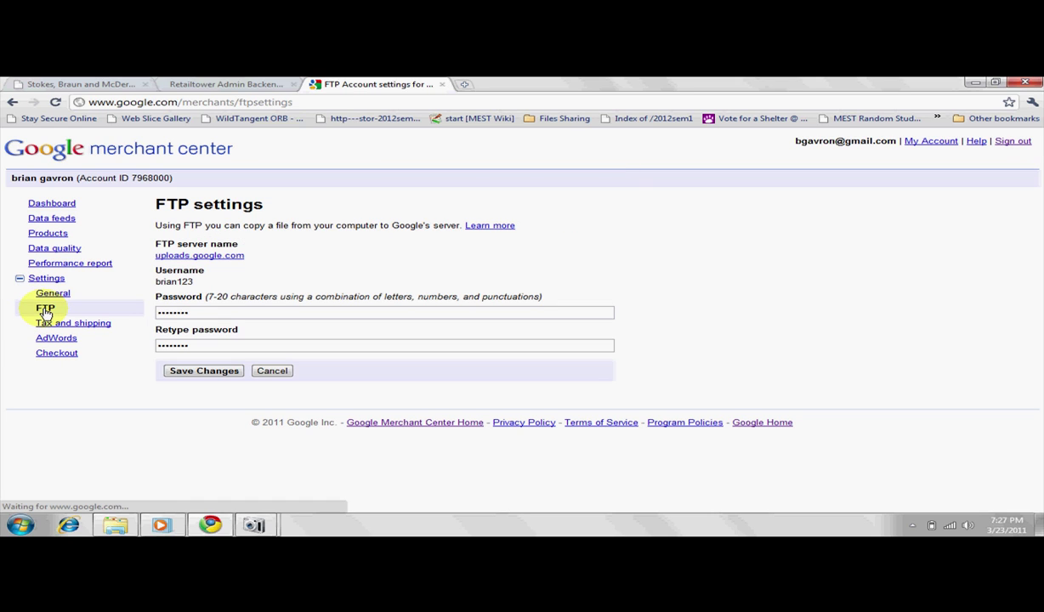
{"action": "left_click", "coordinate": [212, 314]}
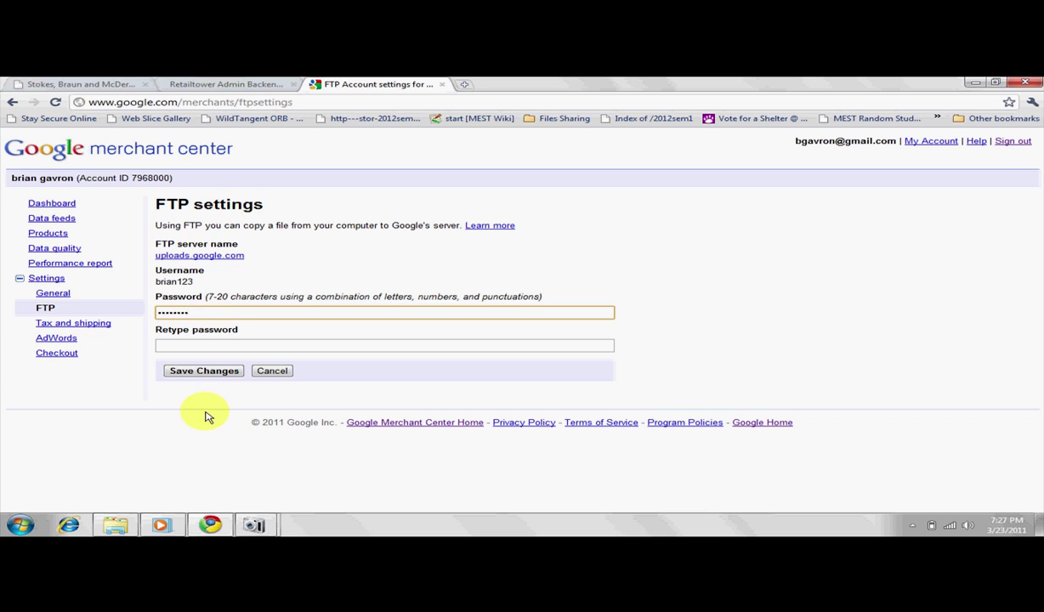
{"action": "left_click", "coordinate": [207, 343]}
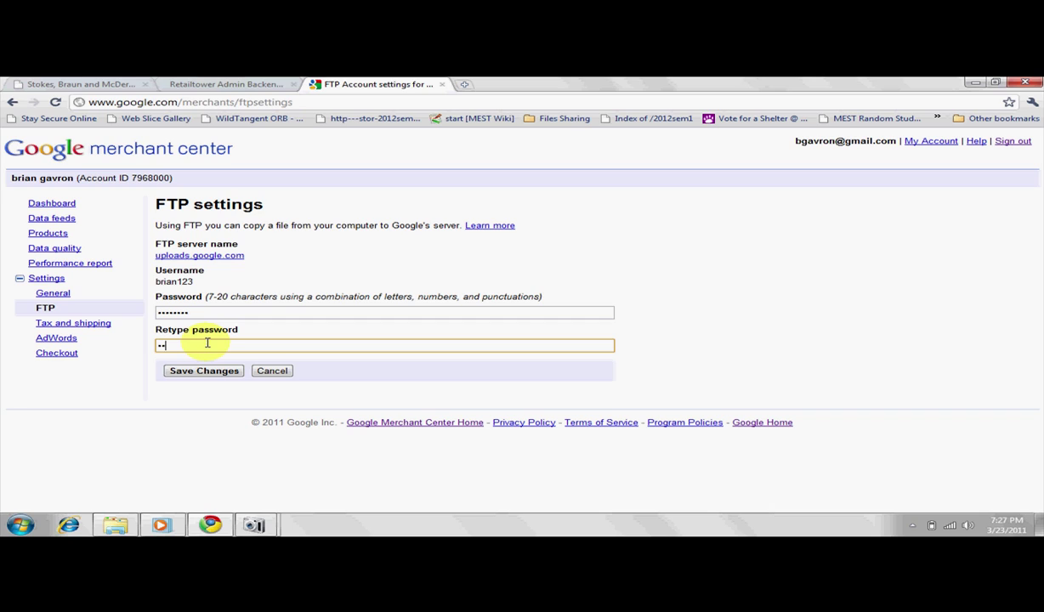
{"action": "type", "text": "********"}
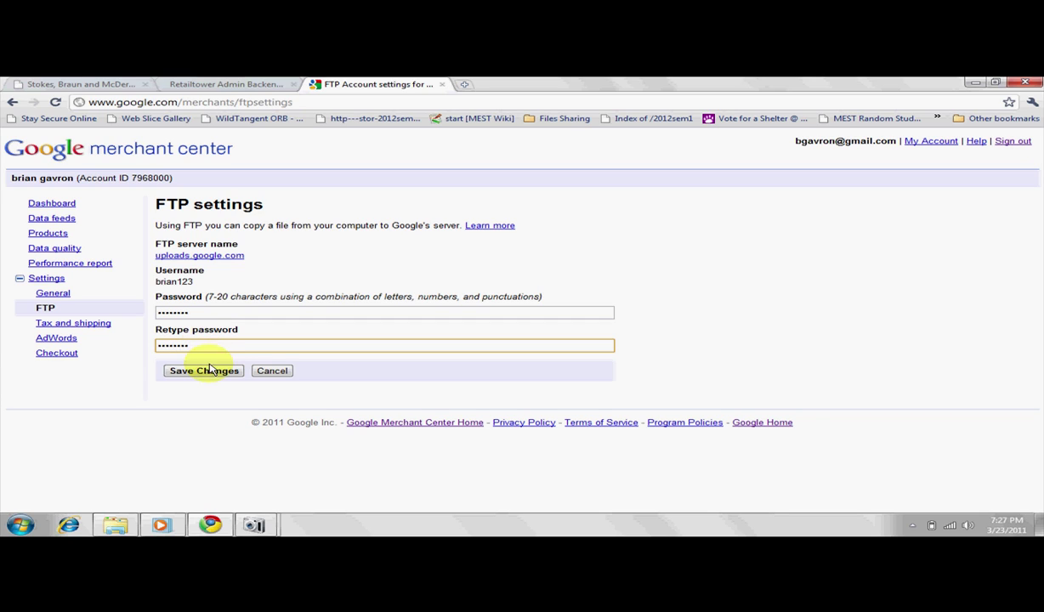
{"action": "left_click", "coordinate": [207, 374]}
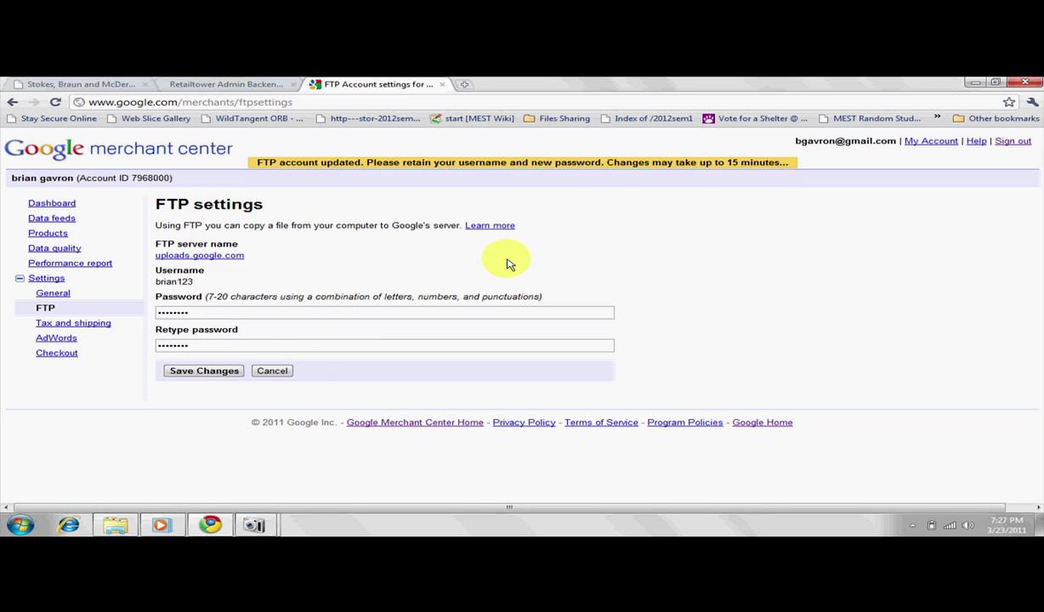
Step: Back in RetailTower, enter the Google channel's FTP username and FTP password, set the feed name to data_feed.txt, and save
{"action": "left_click", "coordinate": [226, 84]}
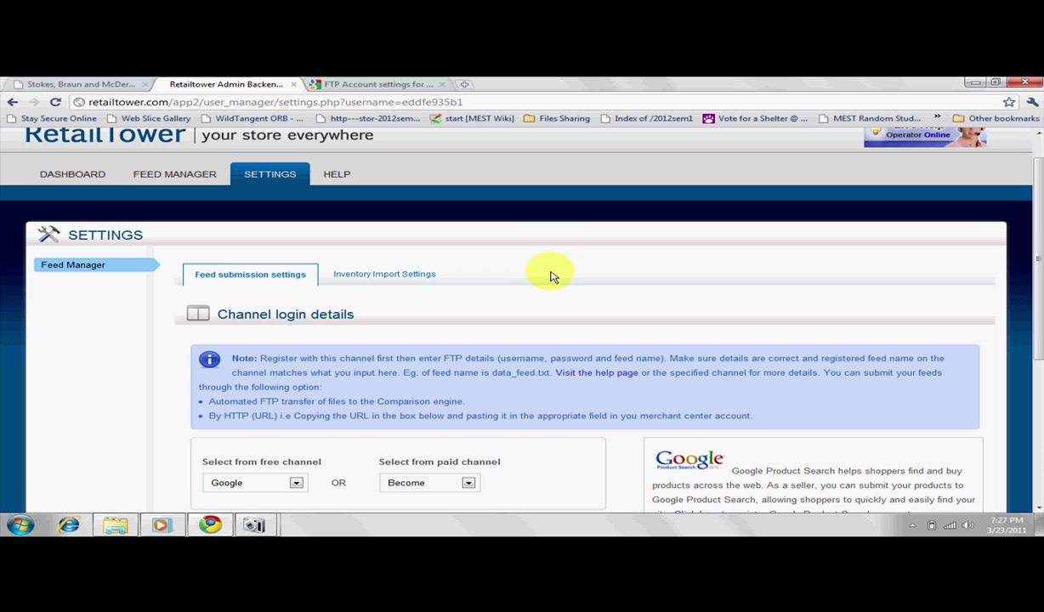
{"action": "left_click_drag", "start_coordinate": [1041, 220], "coordinate": [1033, 359]}
{"action": "left_click", "coordinate": [481, 336]}
{"action": "left_click", "coordinate": [473, 350]}
{"action": "left_click", "coordinate": [465, 365]}
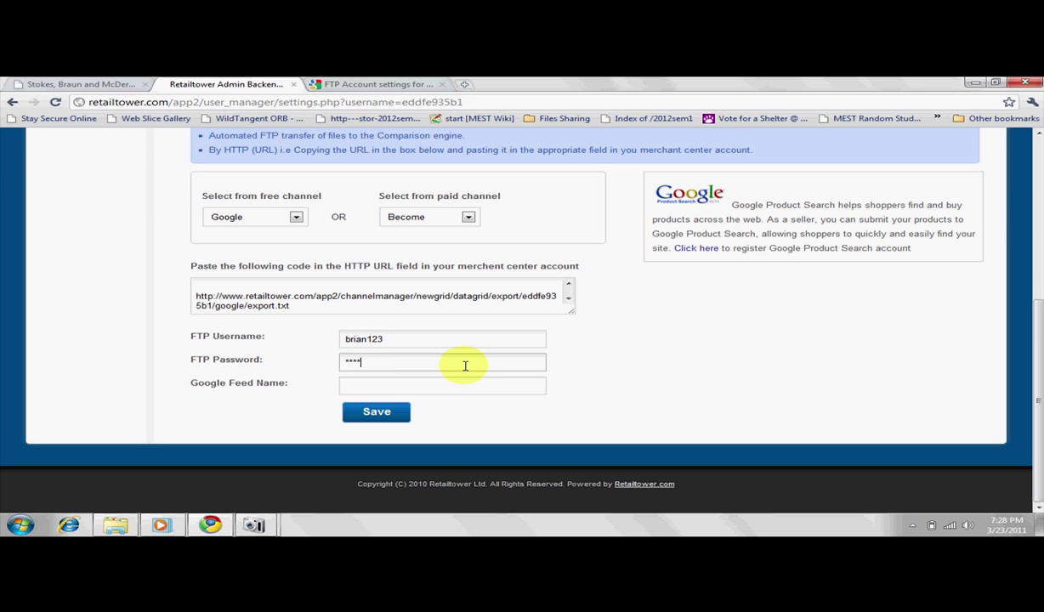
{"action": "left_click", "coordinate": [445, 384]}
{"action": "type", "text": "da"}
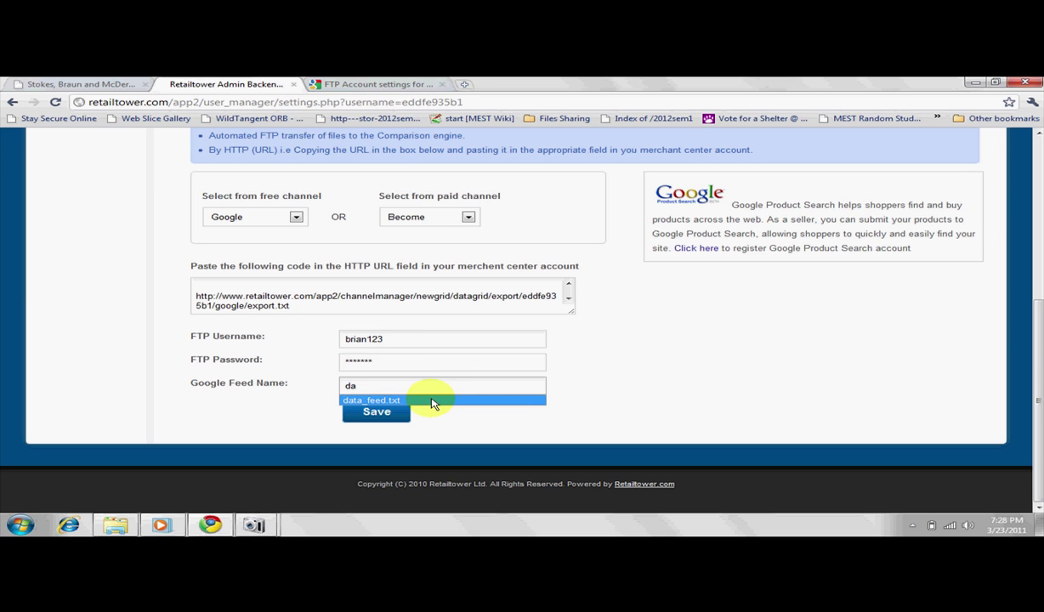
{"action": "left_click", "coordinate": [431, 401]}
{"action": "left_click", "coordinate": [379, 412]}
Step: In the inventory import settings, set the import frequency to three days and choose to import and merge with the existing feed
{"action": "scroll", "coordinate": [1037, 230], "scroll_direction": "down", "scroll_amount": 2}
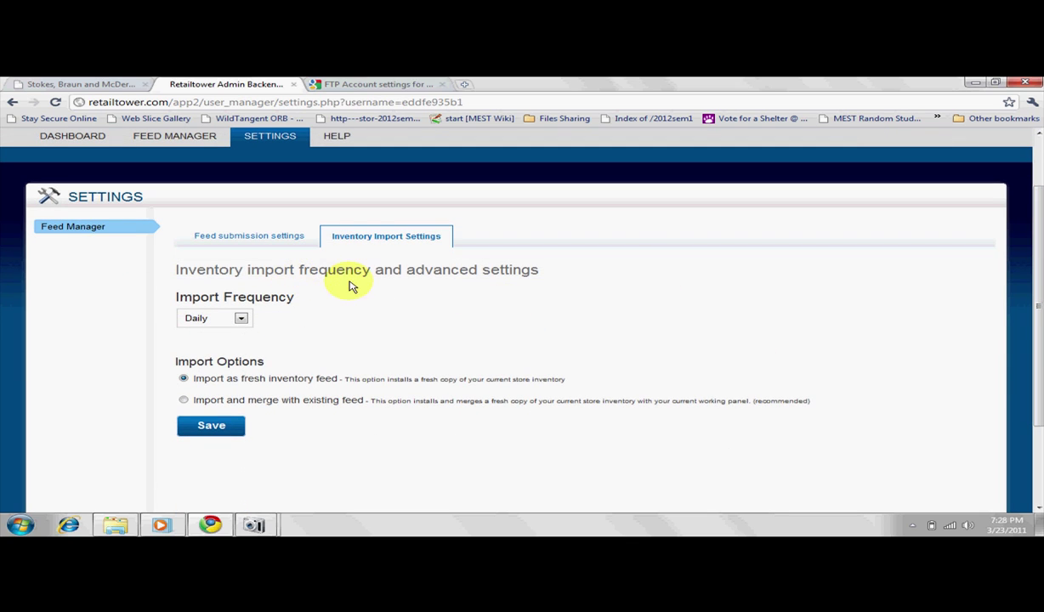
{"action": "left_click", "coordinate": [241, 318]}
{"action": "left_click", "coordinate": [240, 344]}
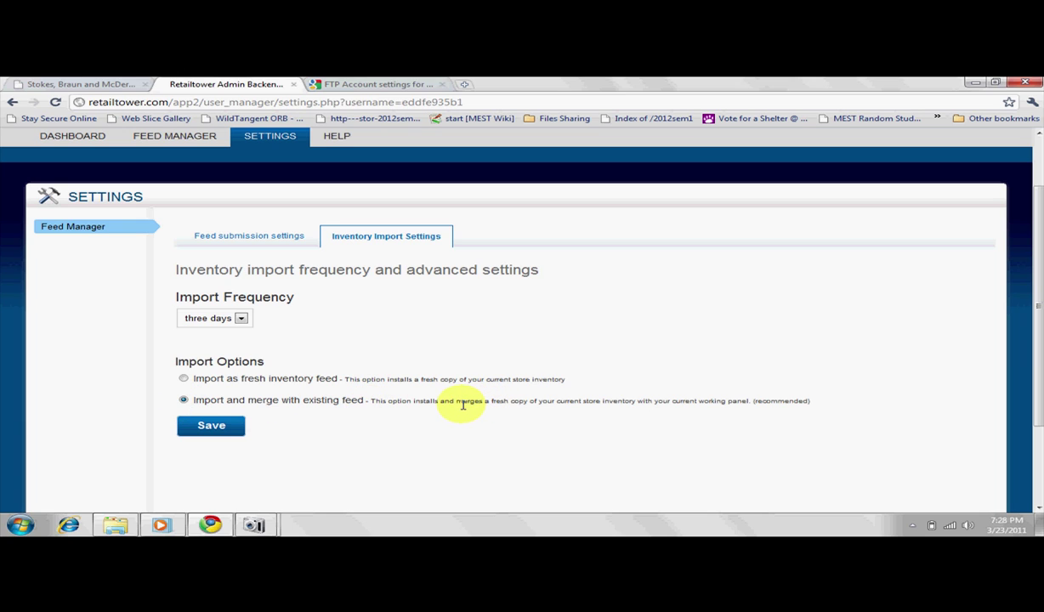
Step: Save the inventory import settings
{"action": "left_click", "coordinate": [218, 425]}
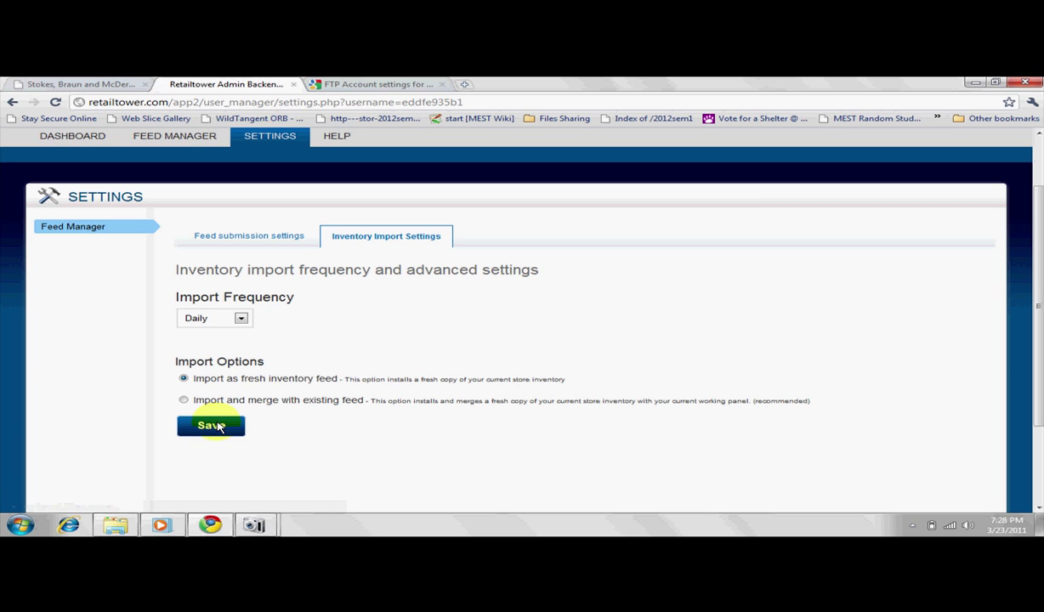
Step: Open the Feed Manager and start a new campaign for the free Google Products channel
{"action": "left_click", "coordinate": [174, 137]}
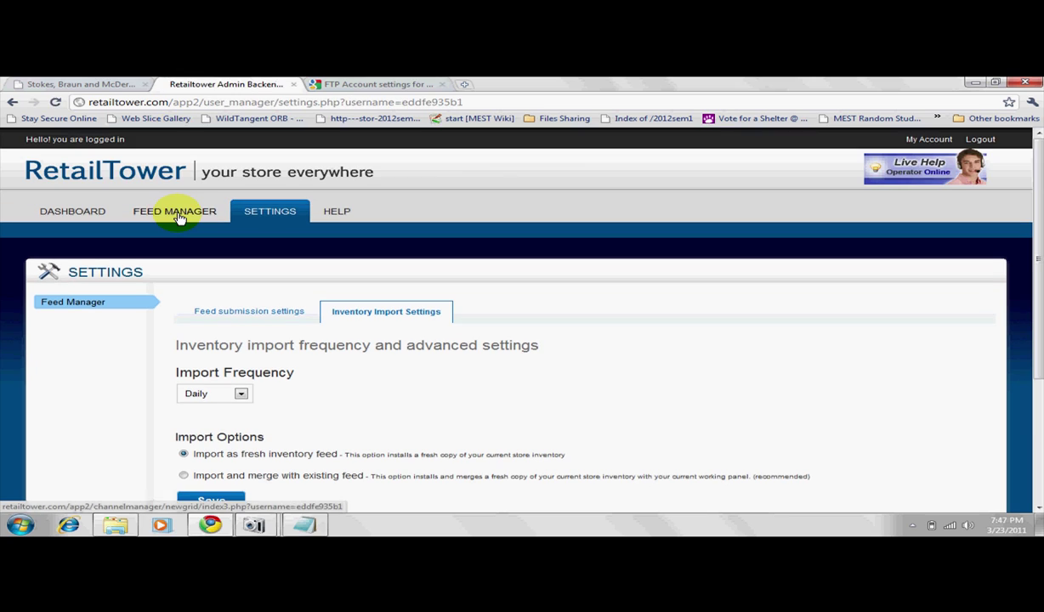
{"action": "left_click", "coordinate": [181, 212]}
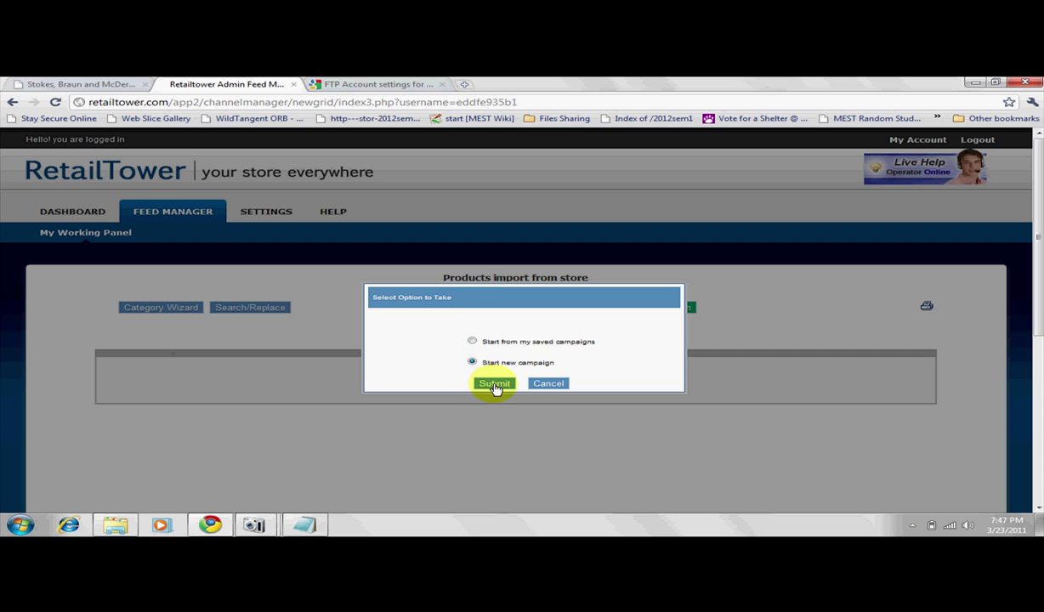
{"action": "left_click", "coordinate": [495, 384]}
{"action": "left_click", "coordinate": [600, 341]}
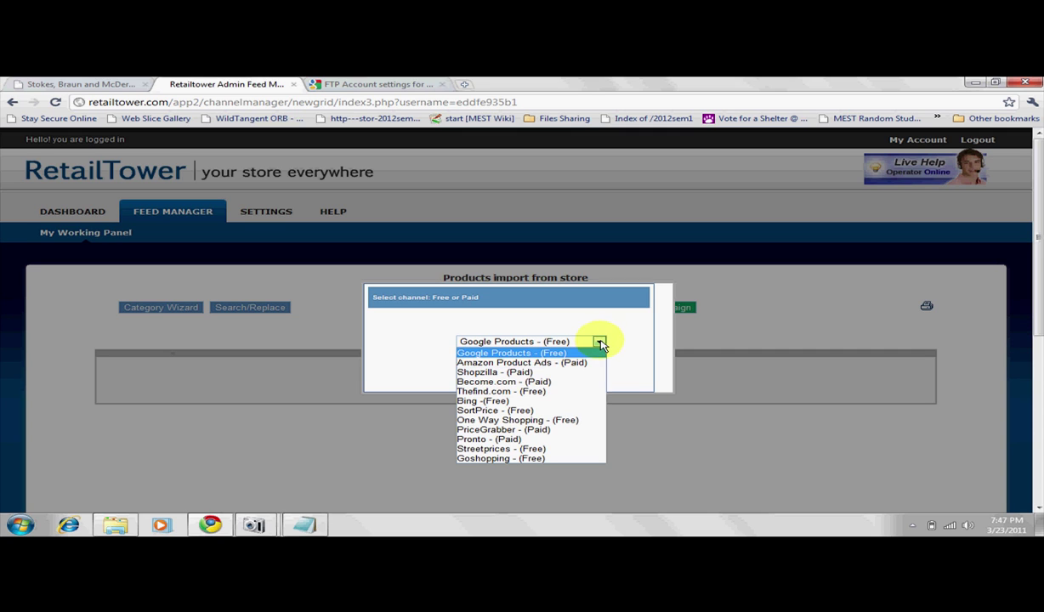
{"action": "left_click", "coordinate": [520, 353]}
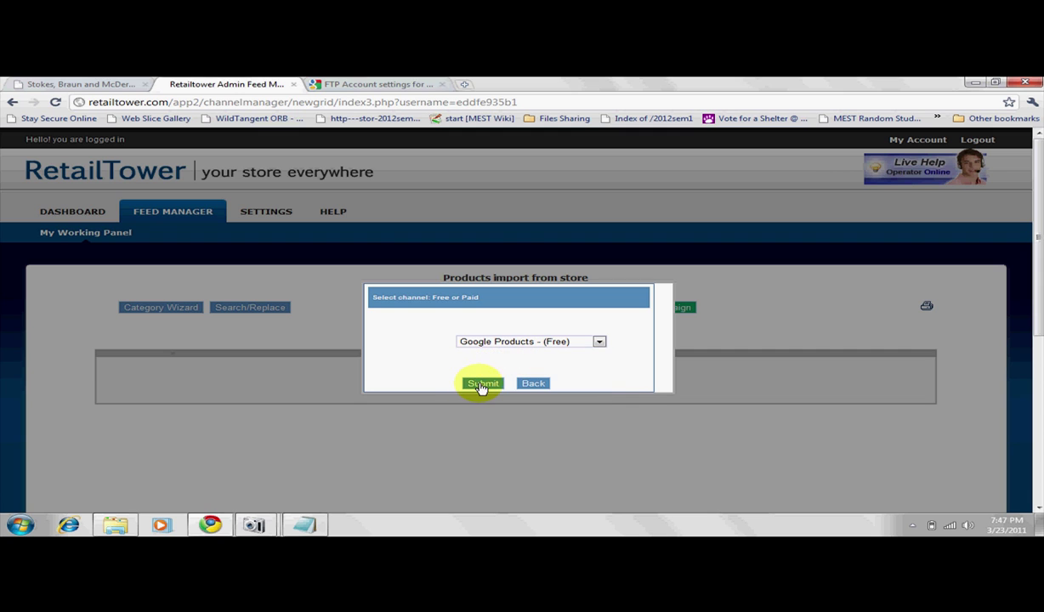
{"action": "left_click", "coordinate": [481, 383]}
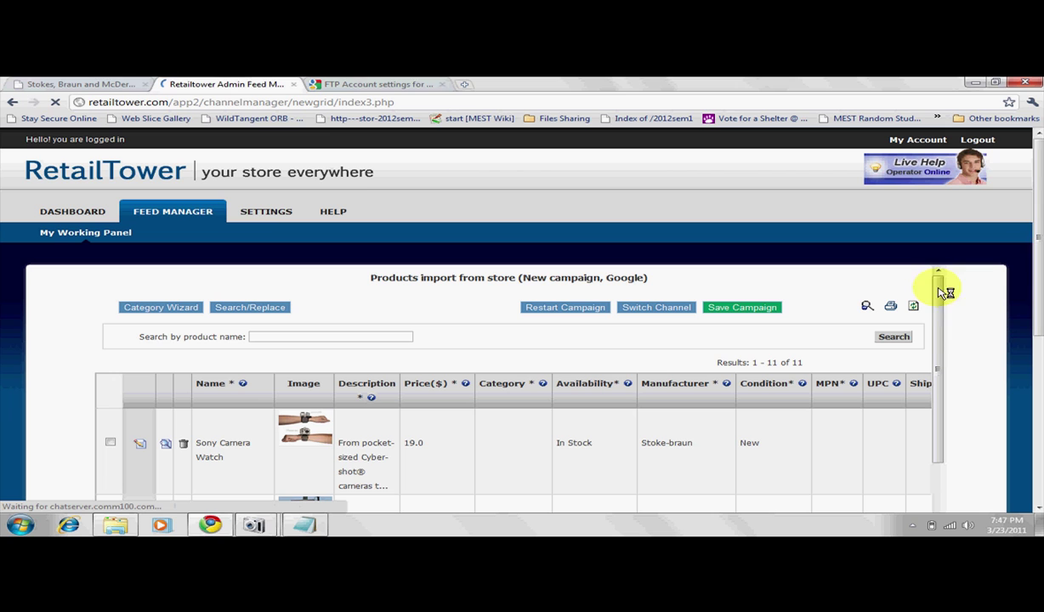
Step: Assign the Google category Cameras & Optics > Cameras > Digital Cameras to the Sony Camera Watch and Sony Digital Camera products
{"action": "left_click_drag", "start_coordinate": [1039, 239], "coordinate": [1037, 332]}
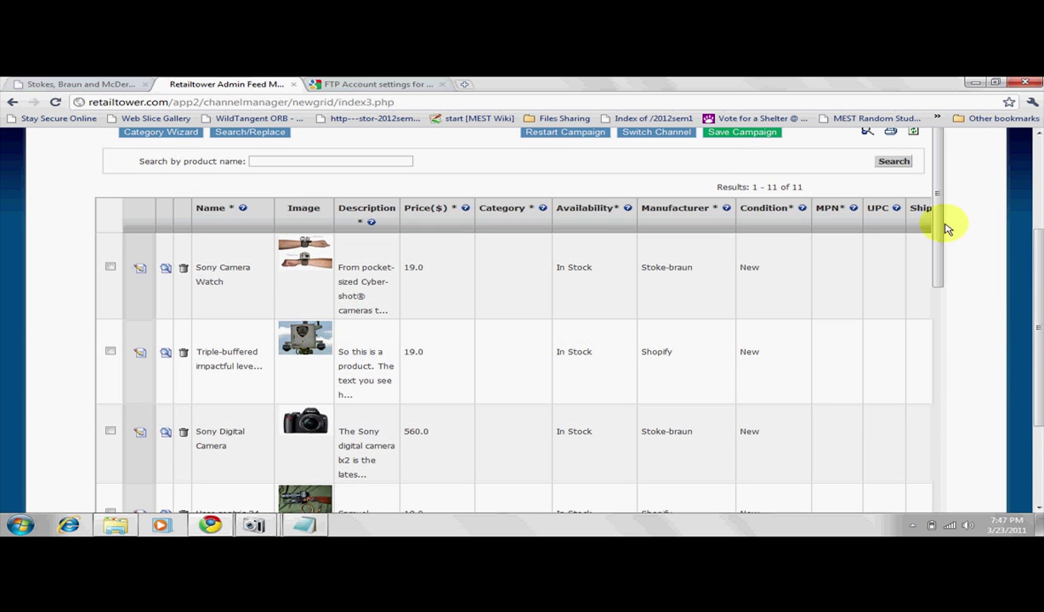
{"action": "mouse_move", "coordinate": [941, 221]}
{"action": "left_mouse_down"}
{"action": "mouse_move", "coordinate": [941, 368]}
{"action": "mouse_move", "coordinate": [924, 419]}
{"action": "mouse_move", "coordinate": [940, 214]}
{"action": "left_mouse_up"}
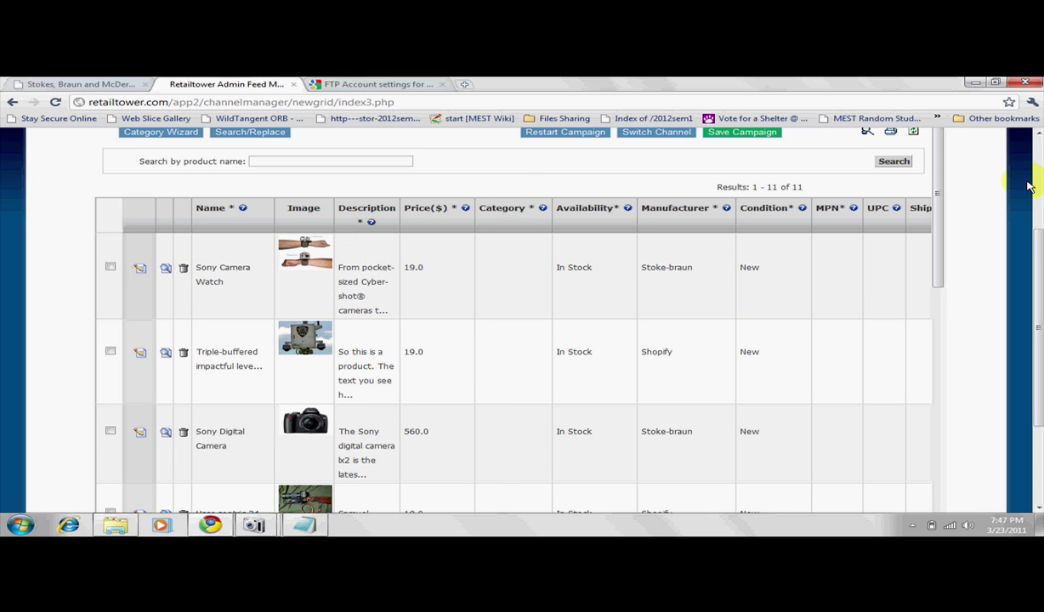
{"action": "scroll", "coordinate": [1035, 244], "scroll_direction": "up", "scroll_amount": 2}
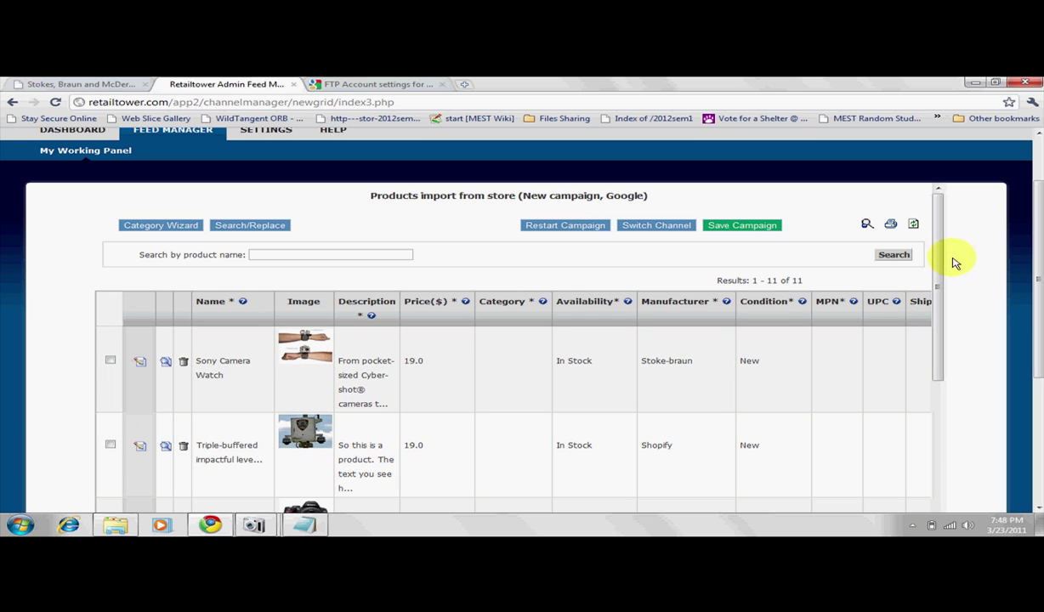
{"action": "scroll", "coordinate": [941, 272], "scroll_direction": "down", "scroll_amount": 2}
{"action": "scroll", "coordinate": [941, 264], "scroll_direction": "up", "scroll_amount": 1}
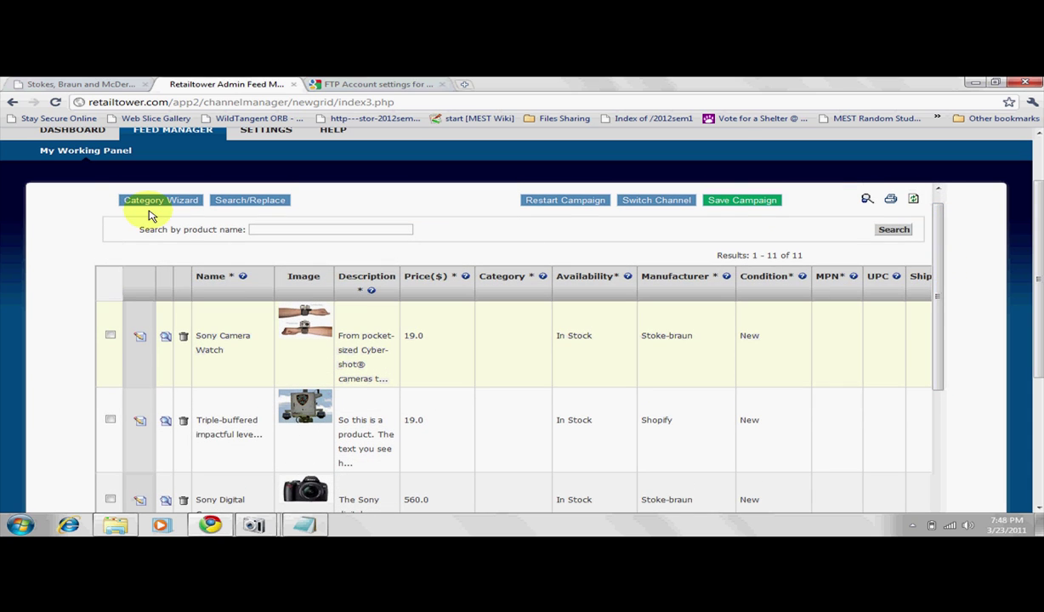
{"action": "left_click", "coordinate": [110, 336]}
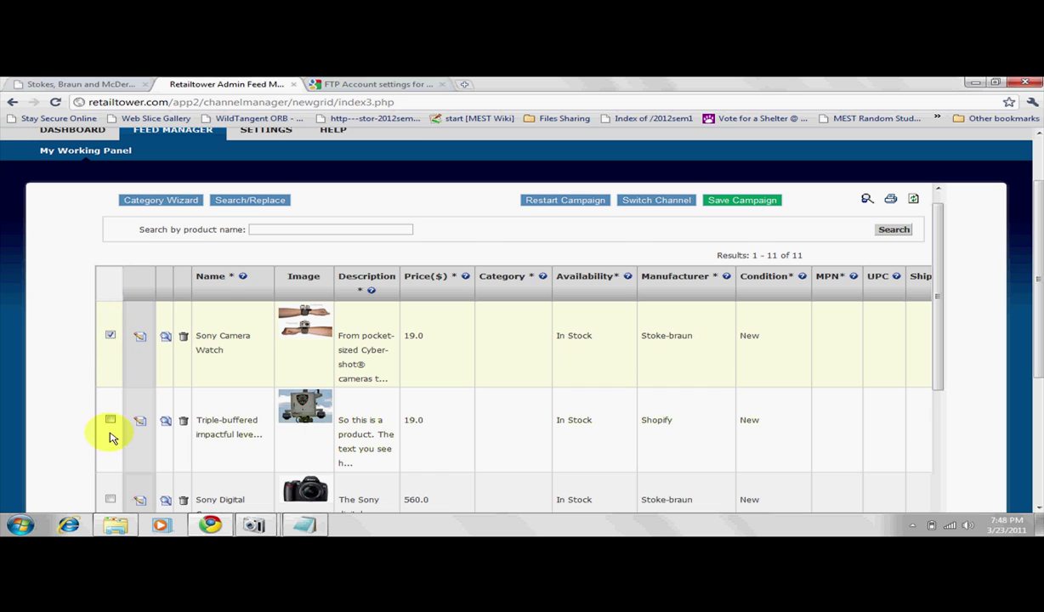
{"action": "left_click", "coordinate": [111, 500]}
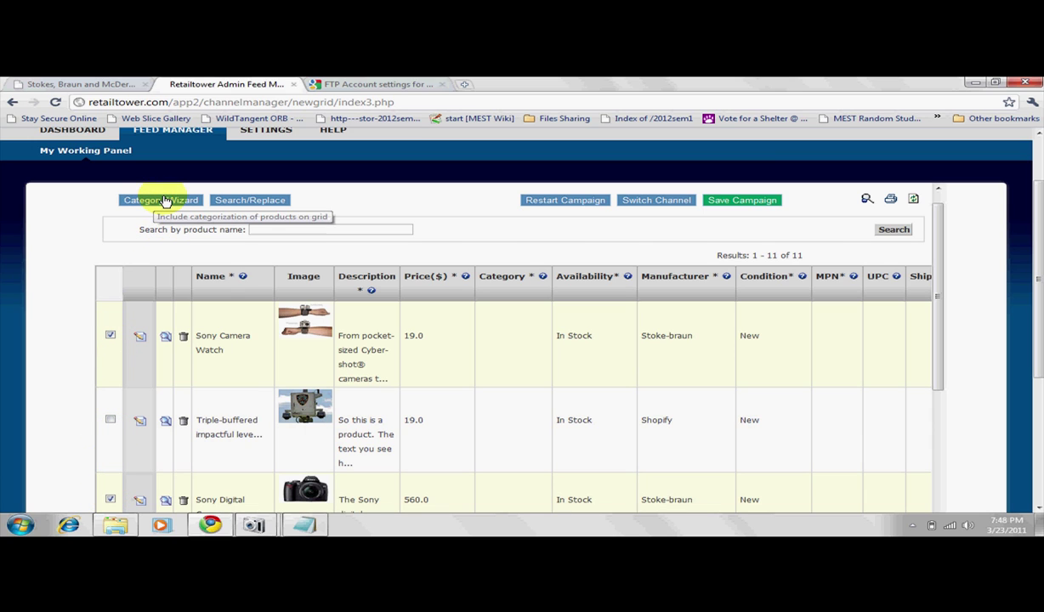
{"action": "left_click", "coordinate": [161, 202]}
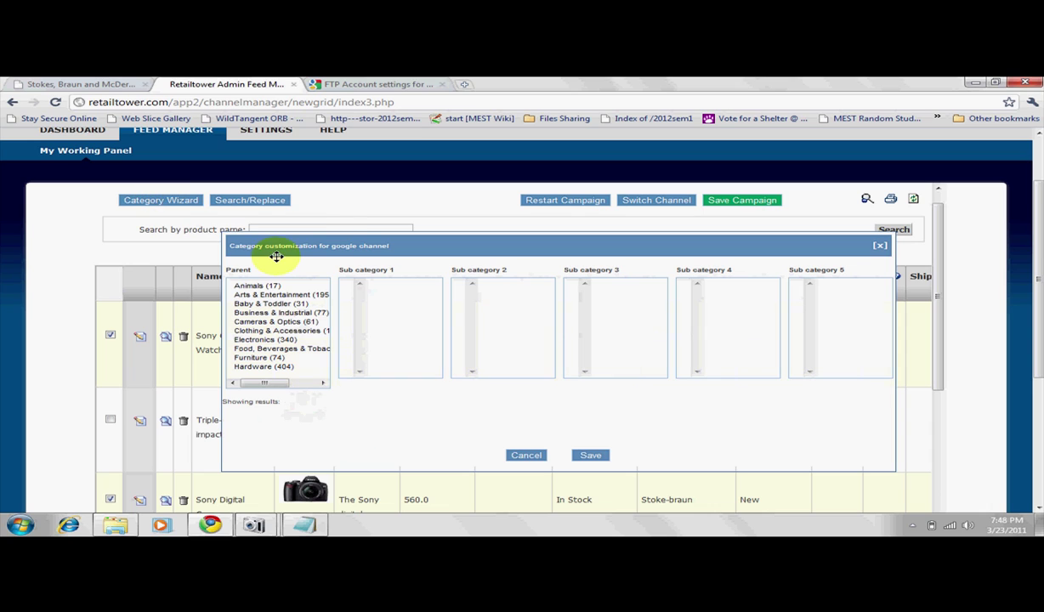
{"action": "left_click_drag", "start_coordinate": [310, 245], "coordinate": [276, 231]}
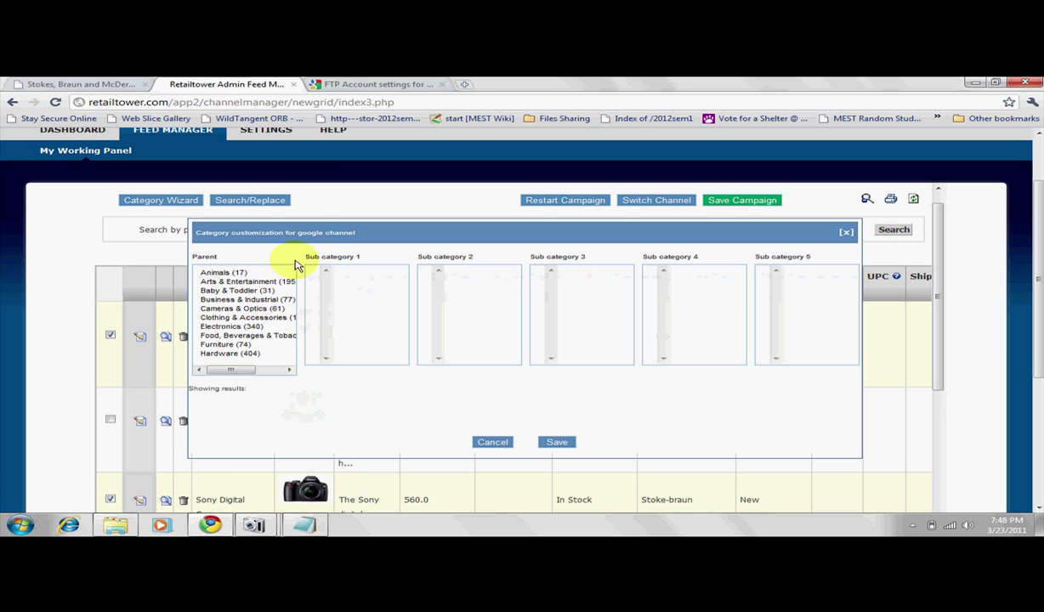
{"action": "left_click_drag", "start_coordinate": [320, 231], "coordinate": [421, 228]}
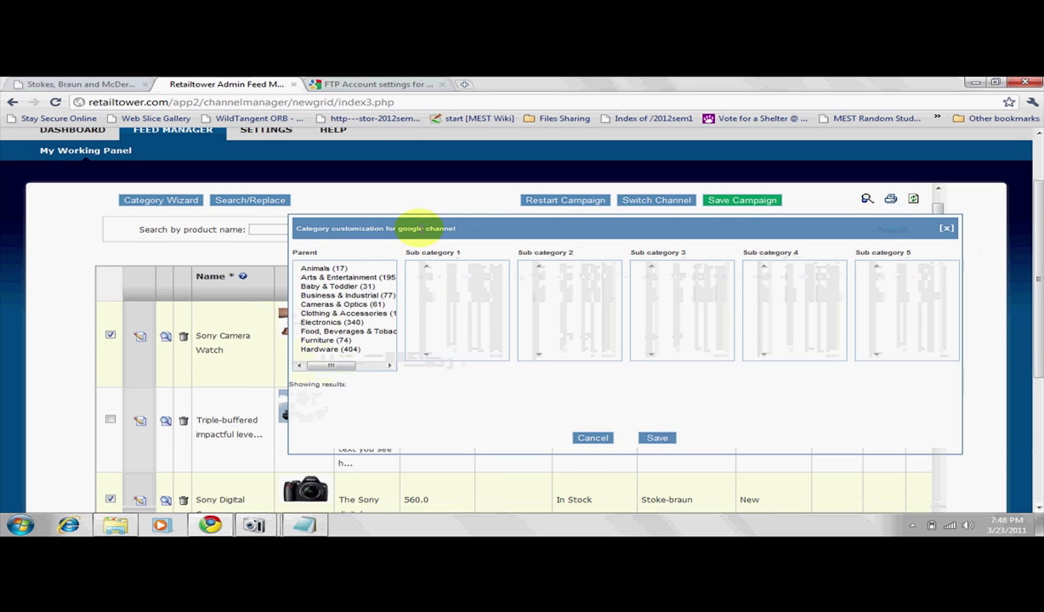
{"action": "left_click", "coordinate": [328, 305]}
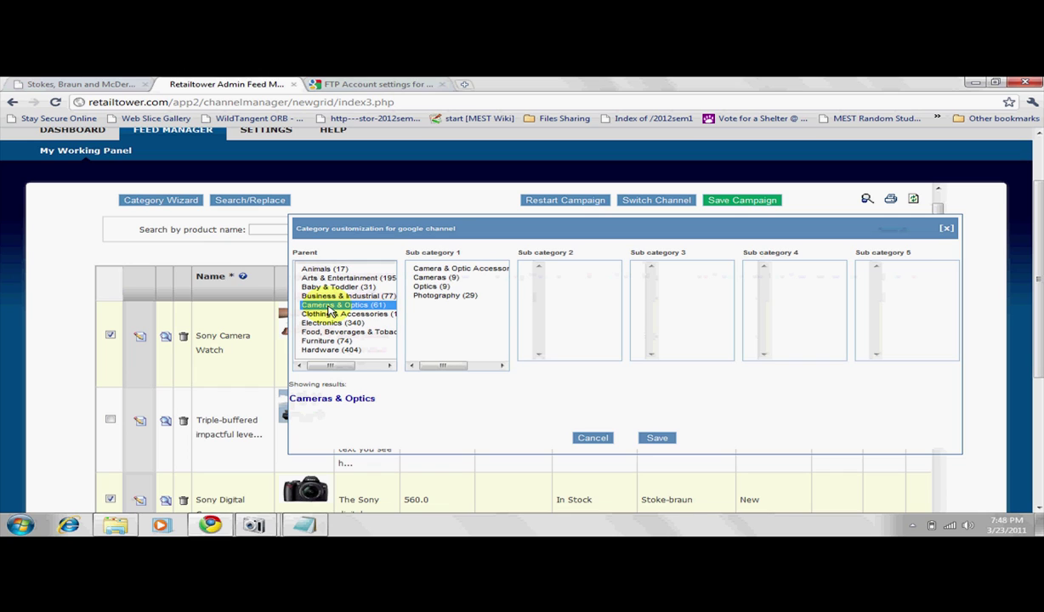
{"action": "left_click", "coordinate": [435, 279]}
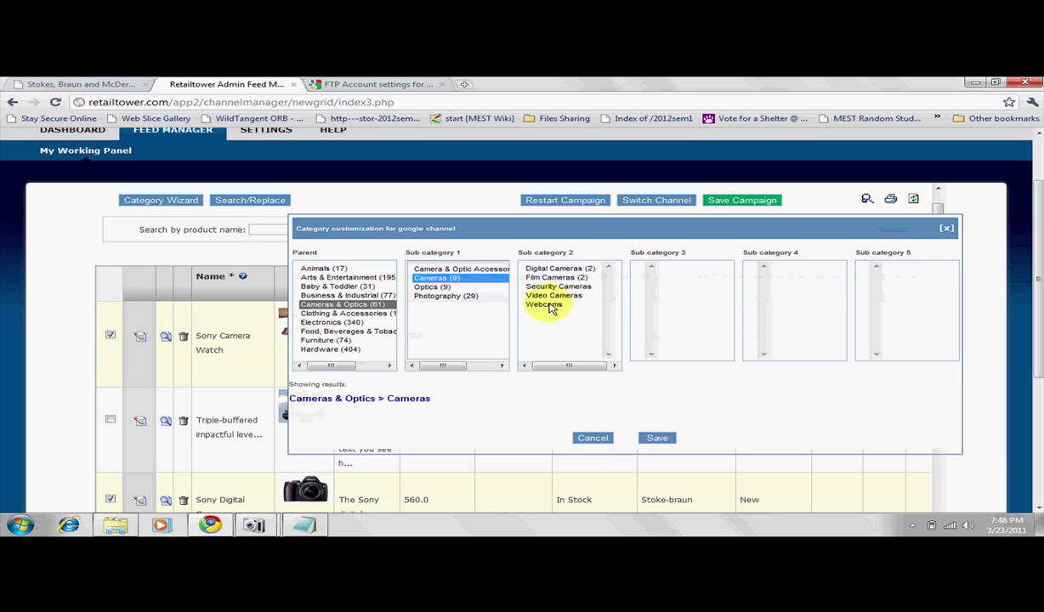
{"action": "left_click", "coordinate": [551, 270]}
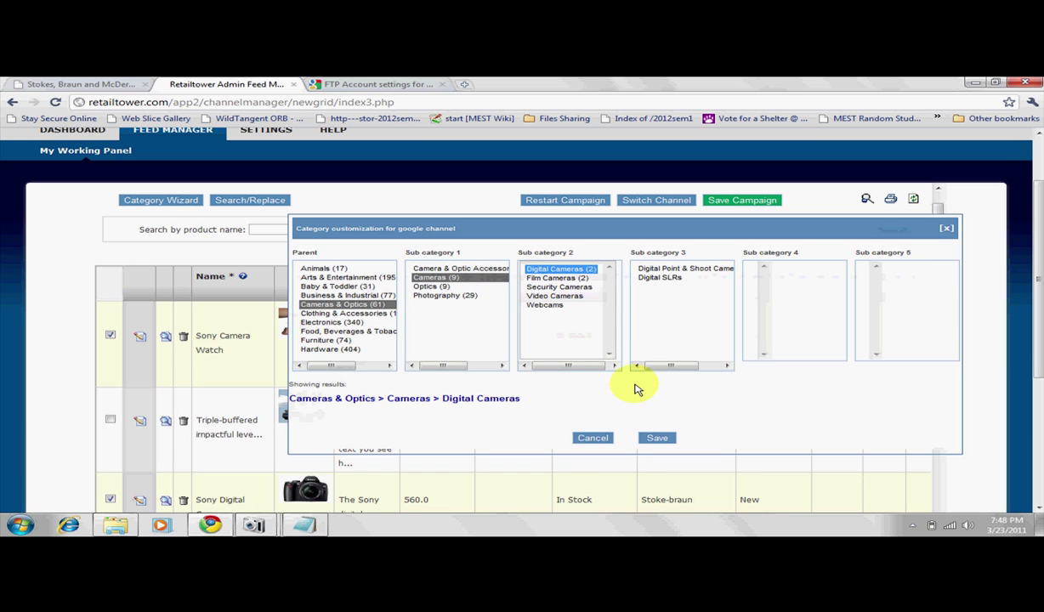
{"action": "left_click", "coordinate": [657, 439]}
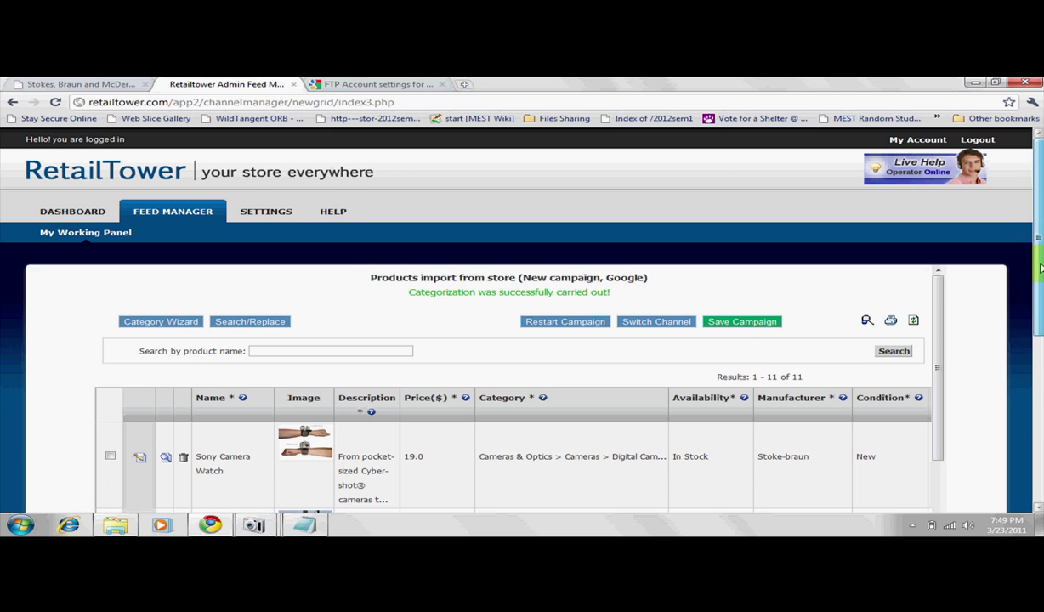
Step: Select all imported products, open them together for editing, and save their product details
{"action": "scroll", "coordinate": [969, 315], "scroll_direction": "down", "scroll_amount": 5}
{"action": "scroll", "coordinate": [931, 327], "scroll_direction": "down", "scroll_amount": 5}
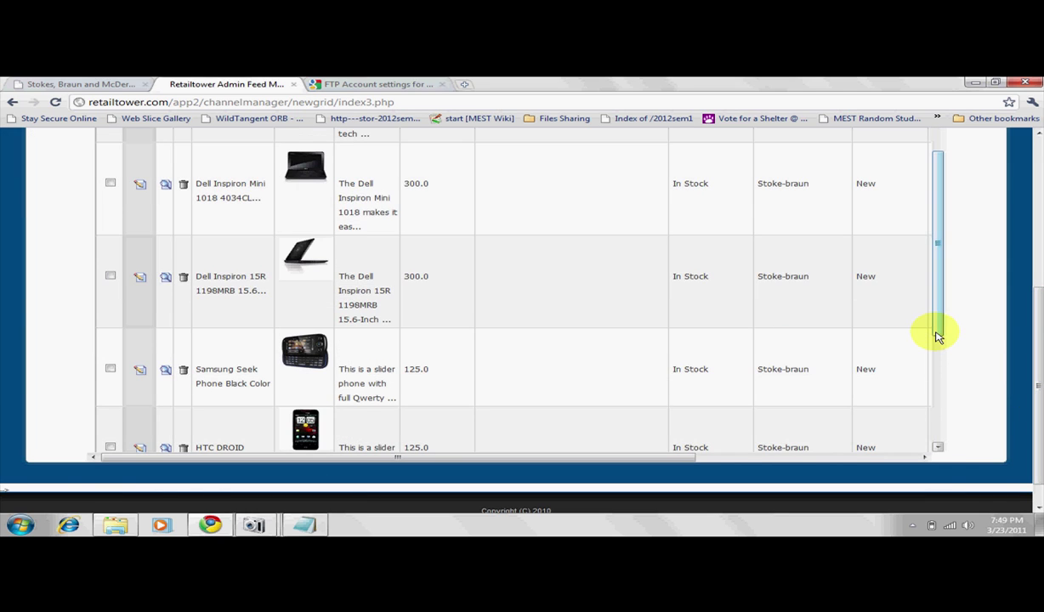
{"action": "scroll", "coordinate": [942, 420], "scroll_direction": "down", "scroll_amount": 5}
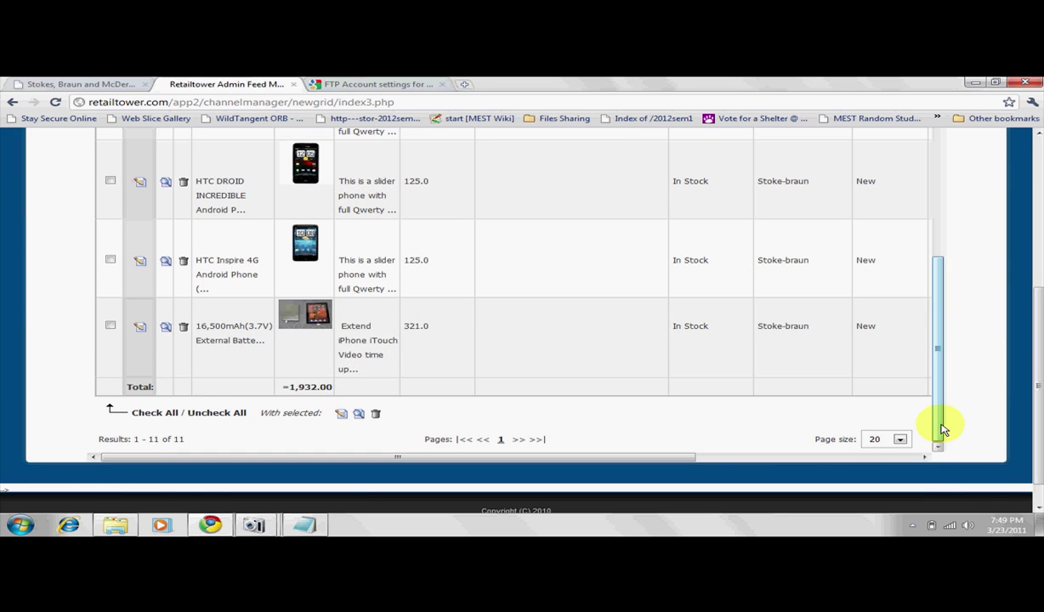
{"action": "left_click", "coordinate": [136, 413]}
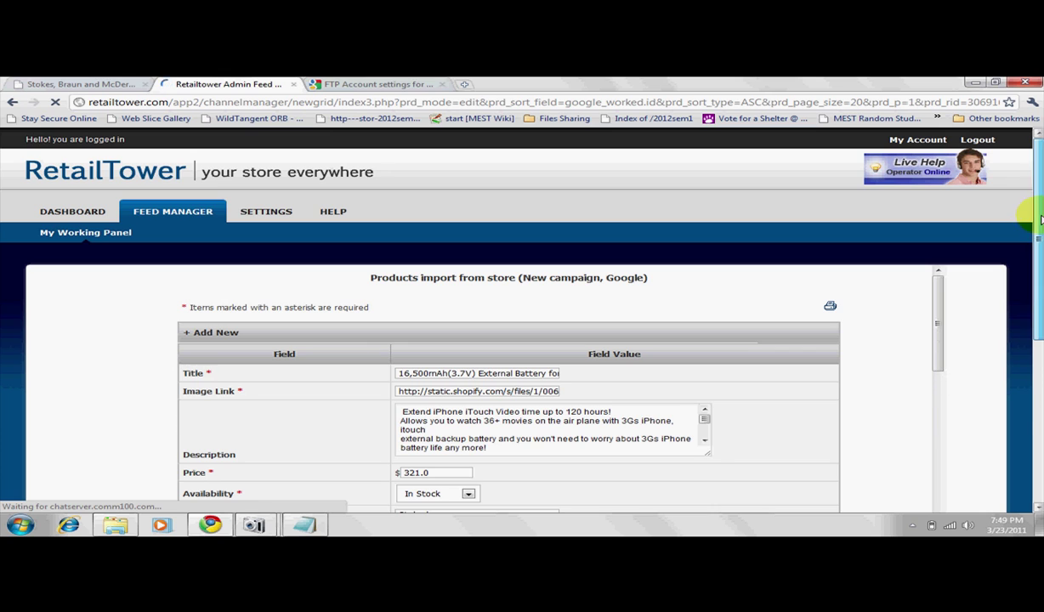
{"action": "left_click_drag", "start_coordinate": [1039, 220], "coordinate": [1037, 317]}
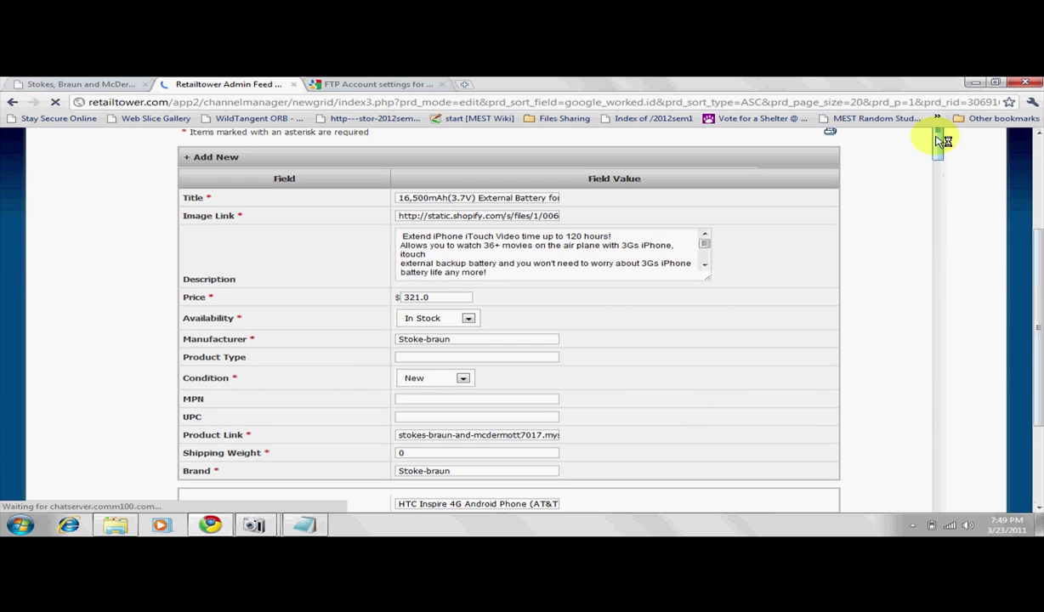
{"action": "left_click_drag", "start_coordinate": [937, 136], "coordinate": [953, 531]}
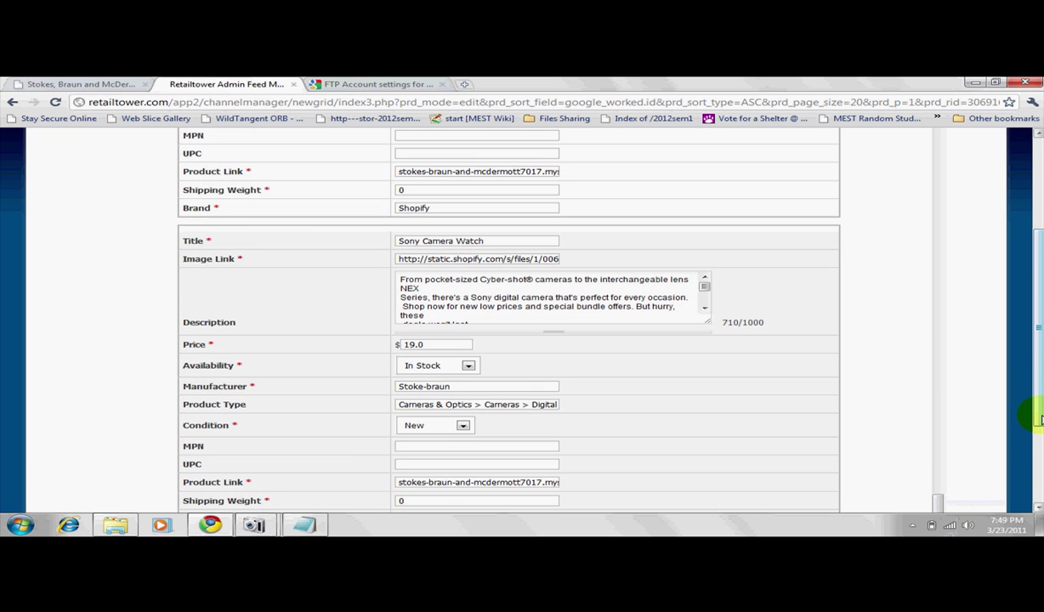
{"action": "left_click_drag", "start_coordinate": [1037, 415], "coordinate": [1038, 520]}
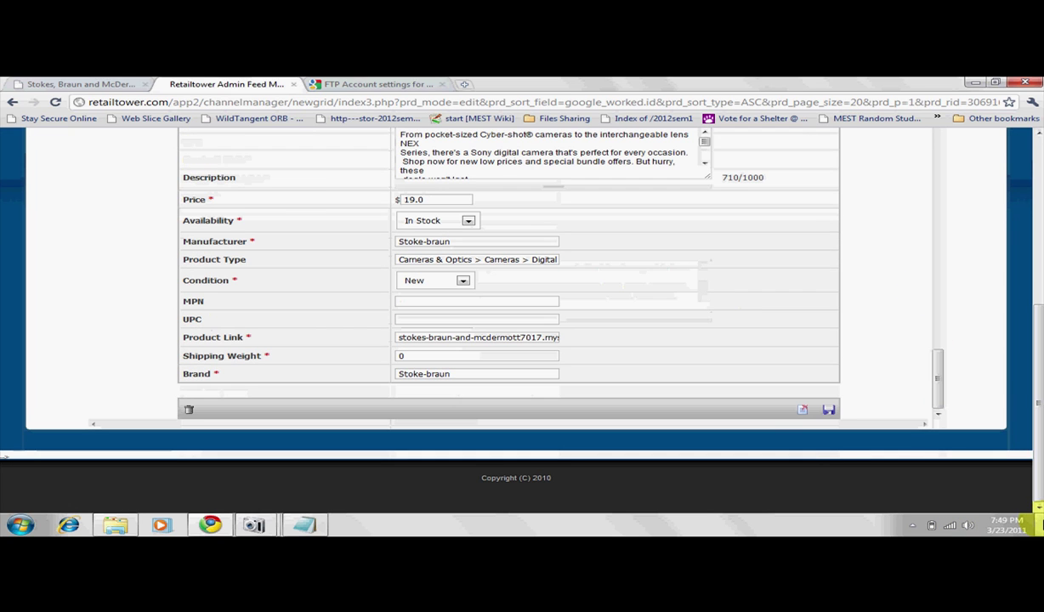
{"action": "left_click", "coordinate": [828, 410]}
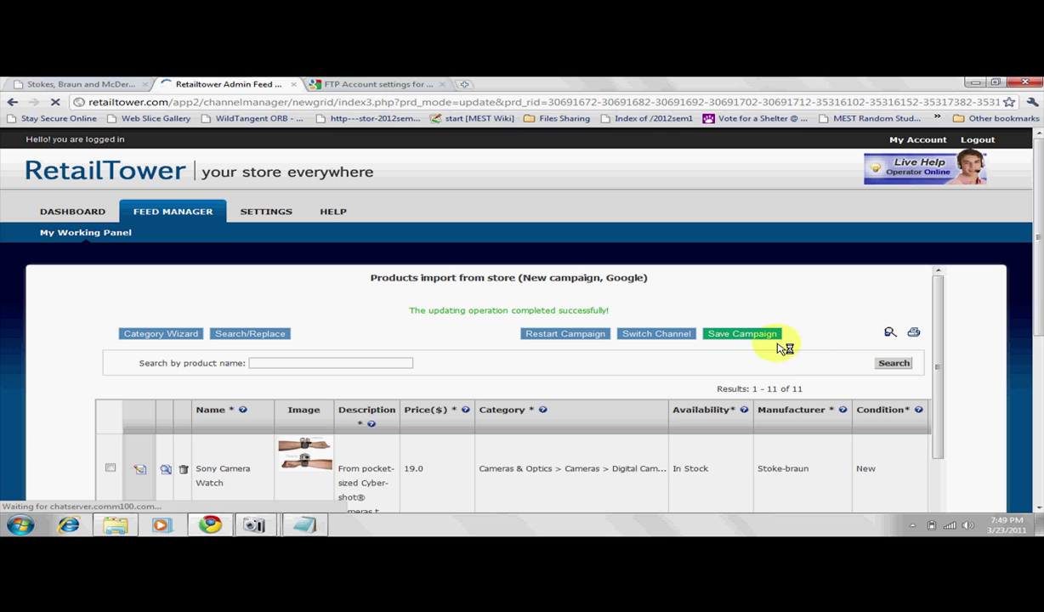
Step: Save the campaign as "new campaign / google"
{"action": "left_click", "coordinate": [751, 335]}
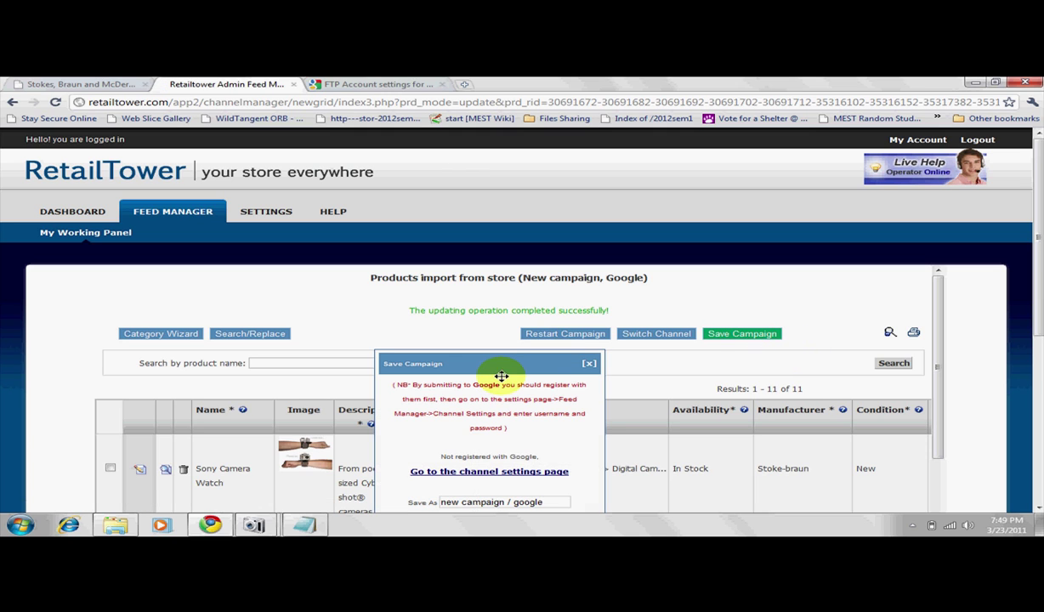
{"action": "left_click_drag", "start_coordinate": [498, 366], "coordinate": [513, 215]}
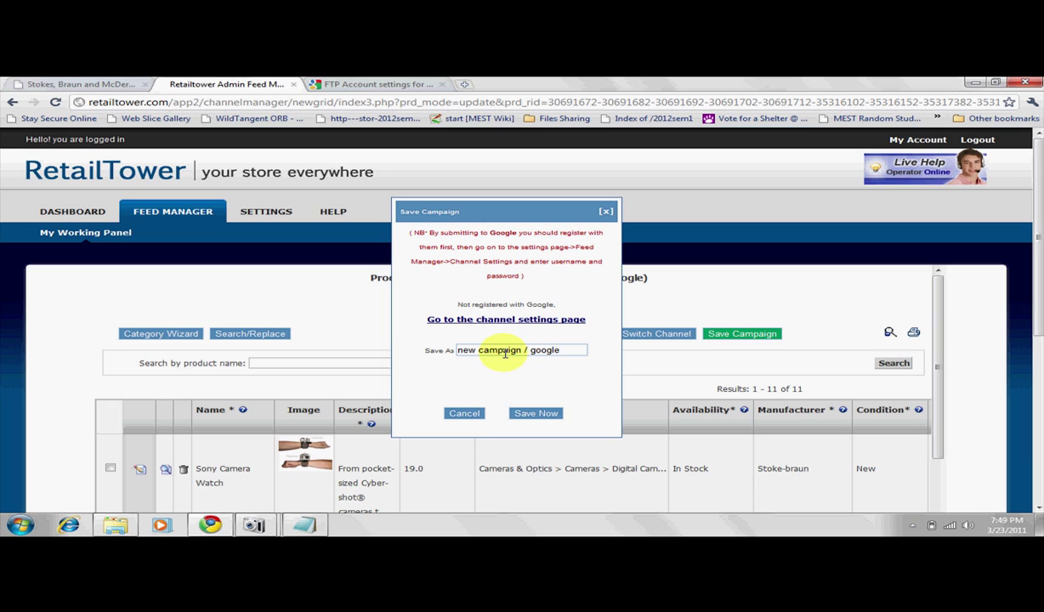
{"action": "left_click", "coordinate": [532, 415]}
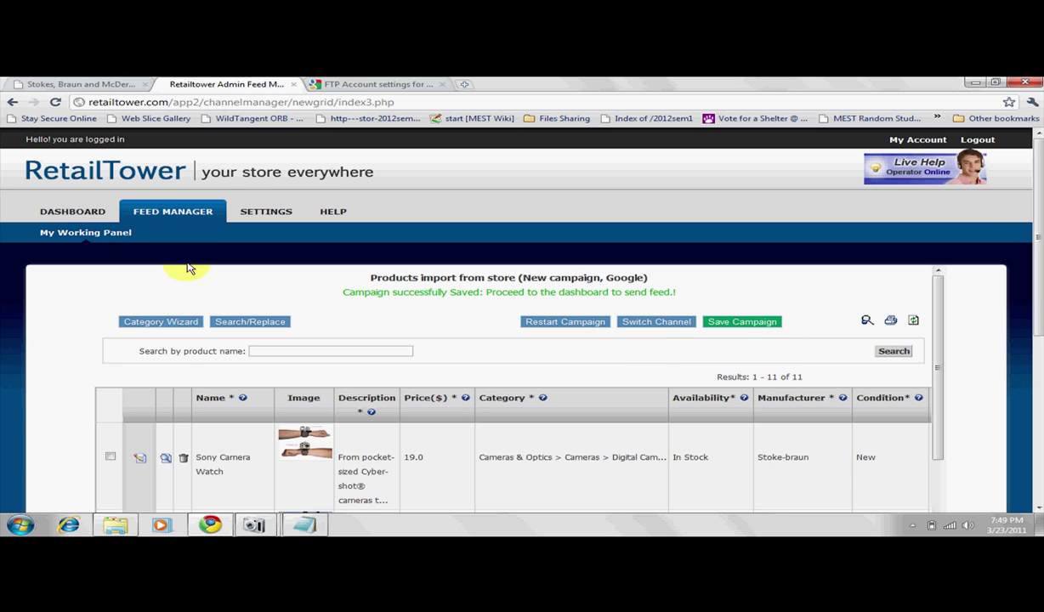
Step: Submit the pending Google feed from the dashboard
{"action": "left_click", "coordinate": [74, 218]}
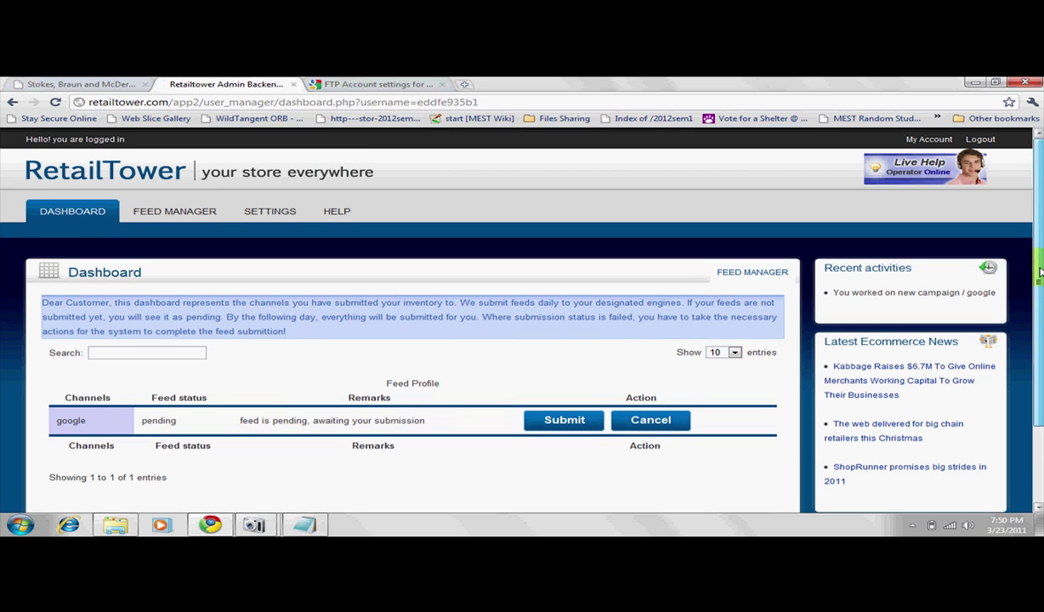
{"action": "left_click_drag", "start_coordinate": [1037, 280], "coordinate": [1038, 336]}
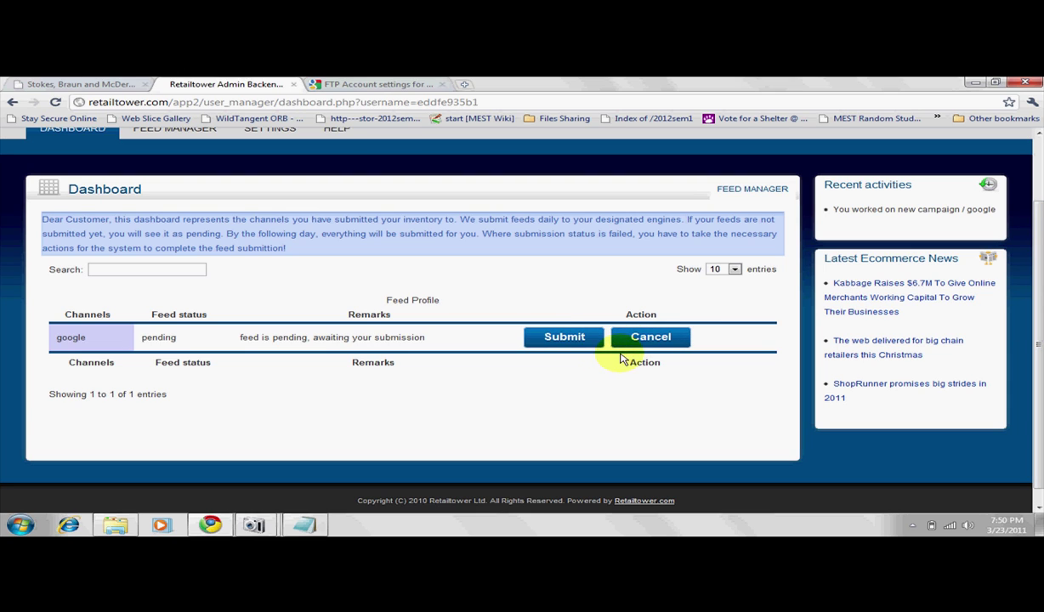
{"action": "left_click", "coordinate": [563, 338]}
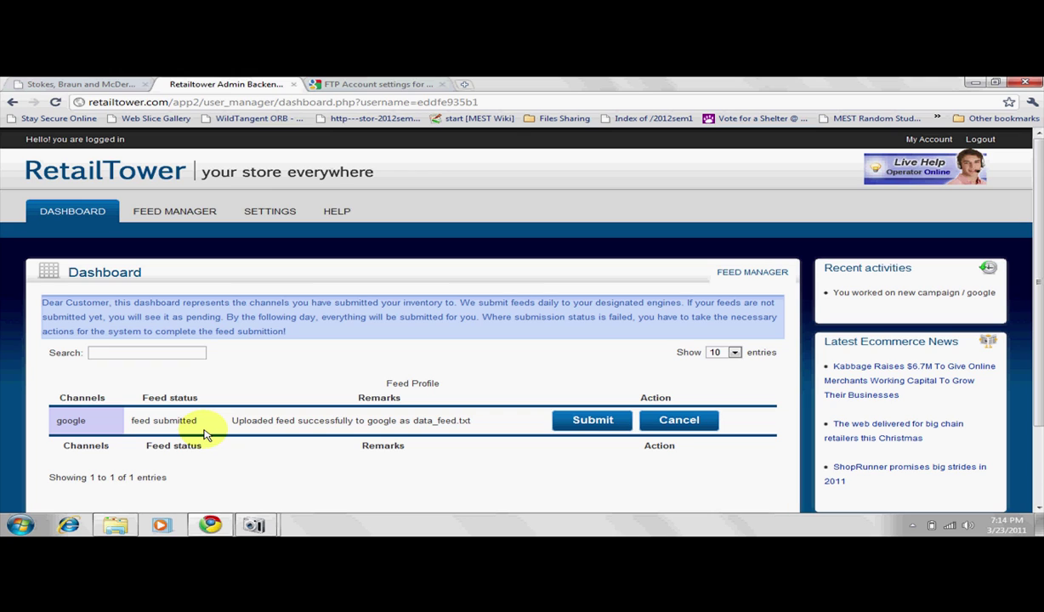
Step: In the feed submission settings, choose the free Google channel and select its HTTP feed URL for the merchant center
{"action": "left_click", "coordinate": [286, 215]}
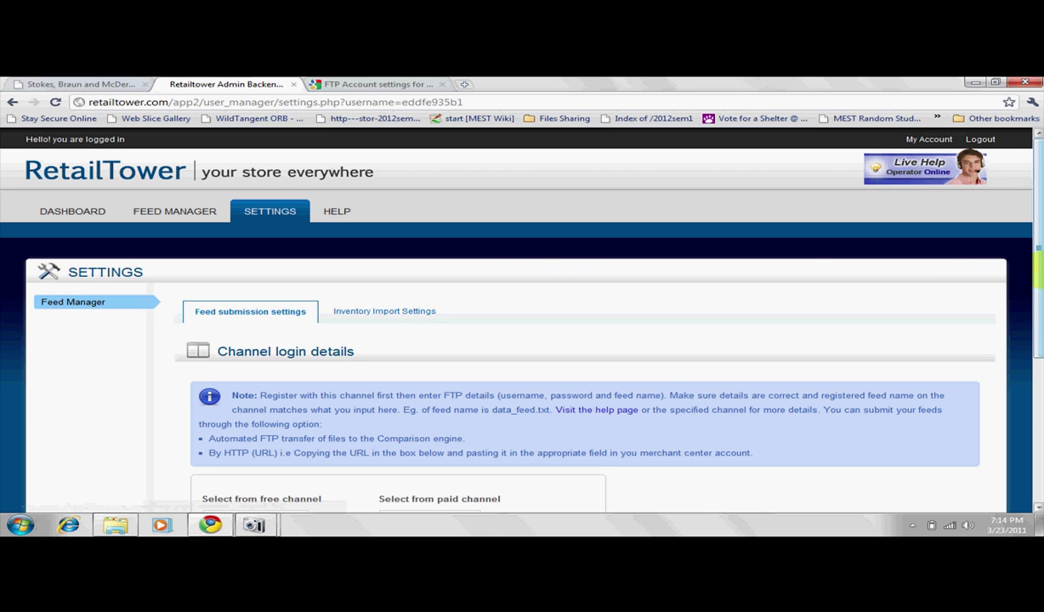
{"action": "scroll", "coordinate": [978, 340], "scroll_direction": "down", "scroll_amount": 4}
{"action": "scroll", "coordinate": [978, 323], "scroll_direction": "up", "scroll_amount": 2}
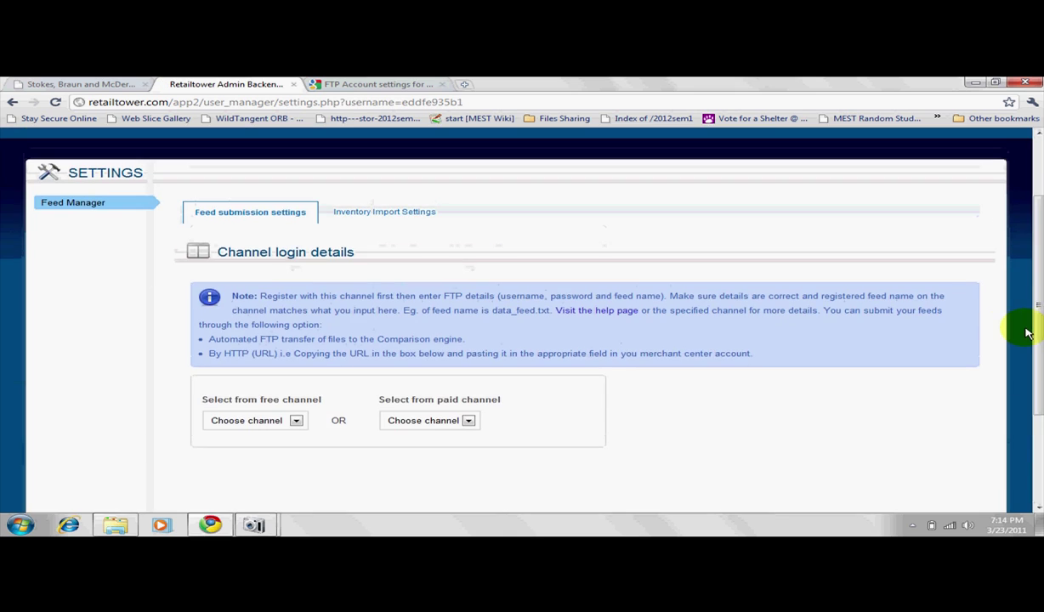
{"action": "left_click", "coordinate": [294, 420]}
{"action": "left_click", "coordinate": [283, 445]}
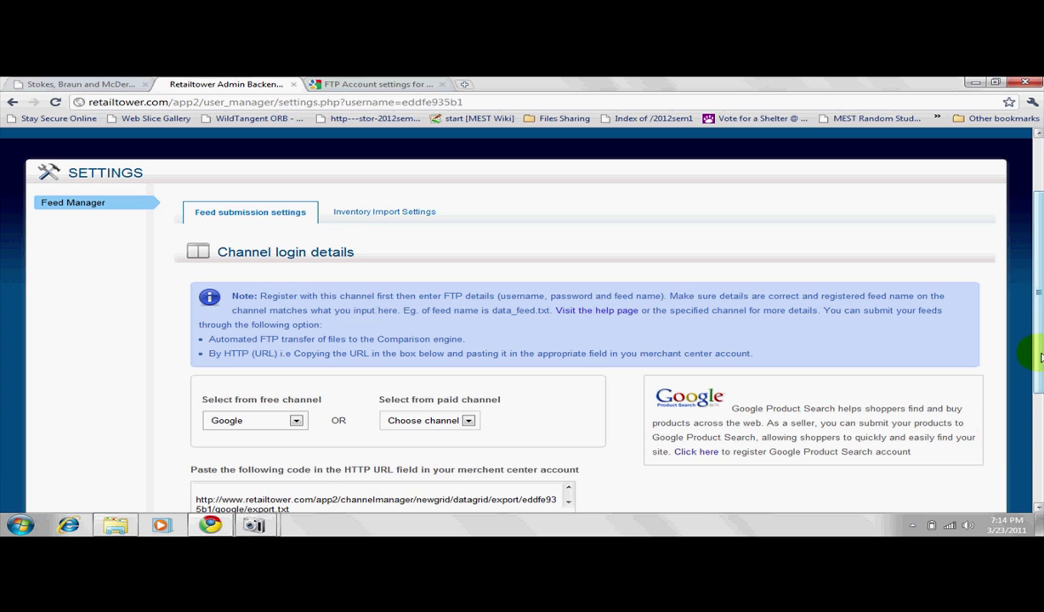
{"action": "left_click_drag", "start_coordinate": [1037, 350], "coordinate": [1041, 424]}
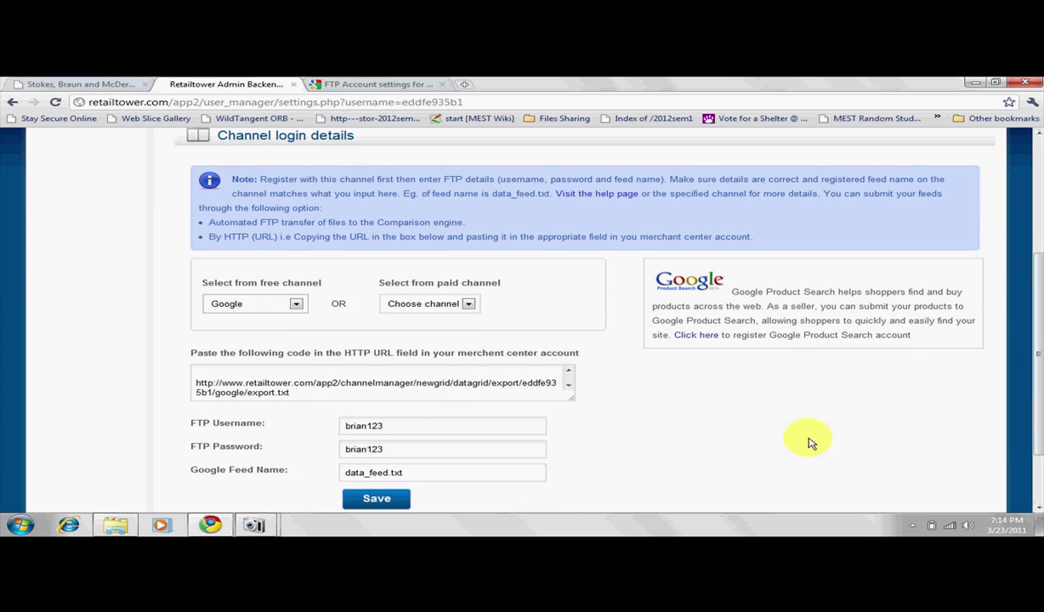
{"action": "left_click", "coordinate": [393, 387]}
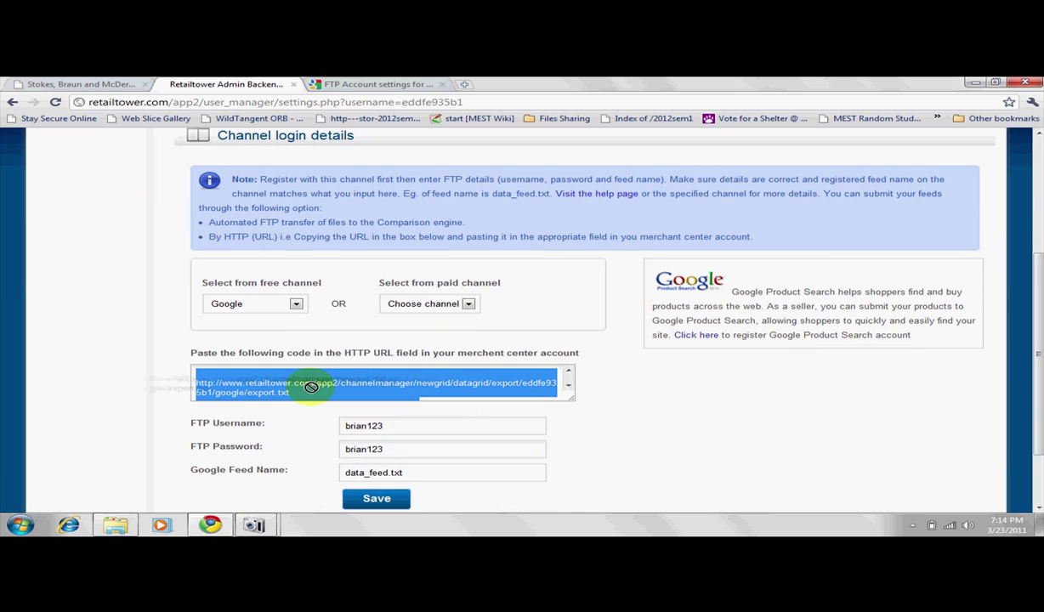